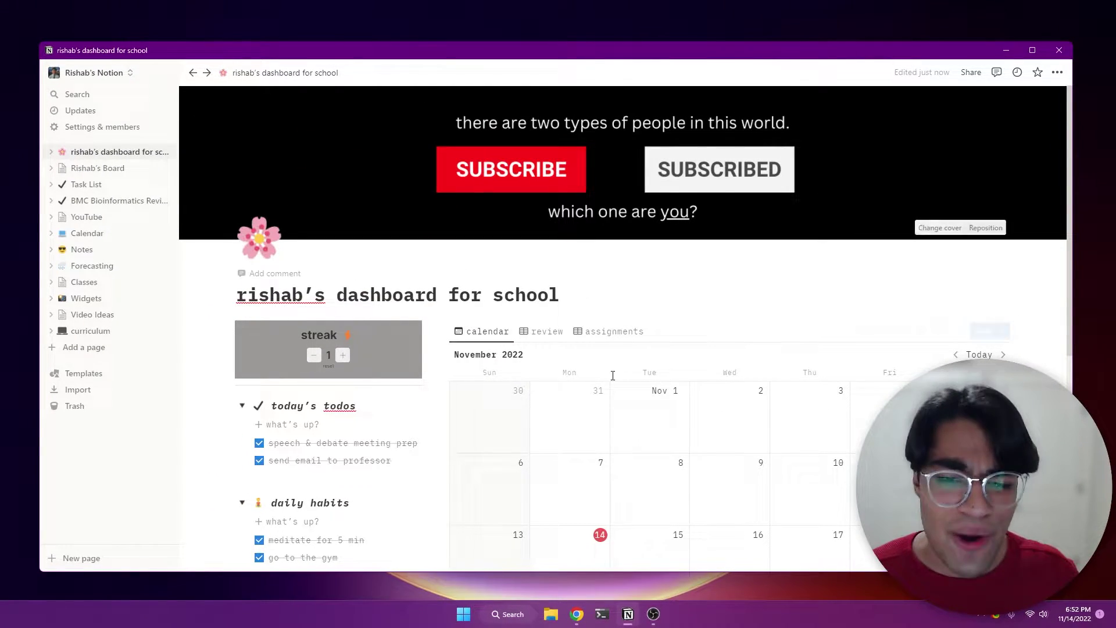
# Step: Duplicate the public school dashboard template from Chrome, then go back to the Notion desktop app
pyautogui.moveTo(576, 613)
pyautogui.click(639, 560)
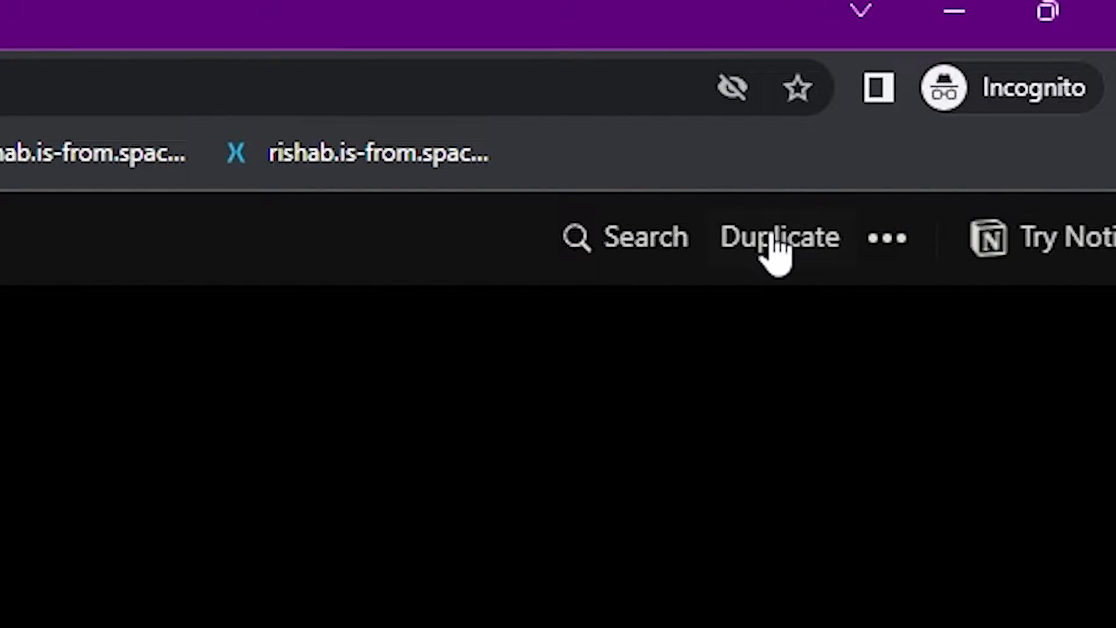
pyautogui.click(776, 250)
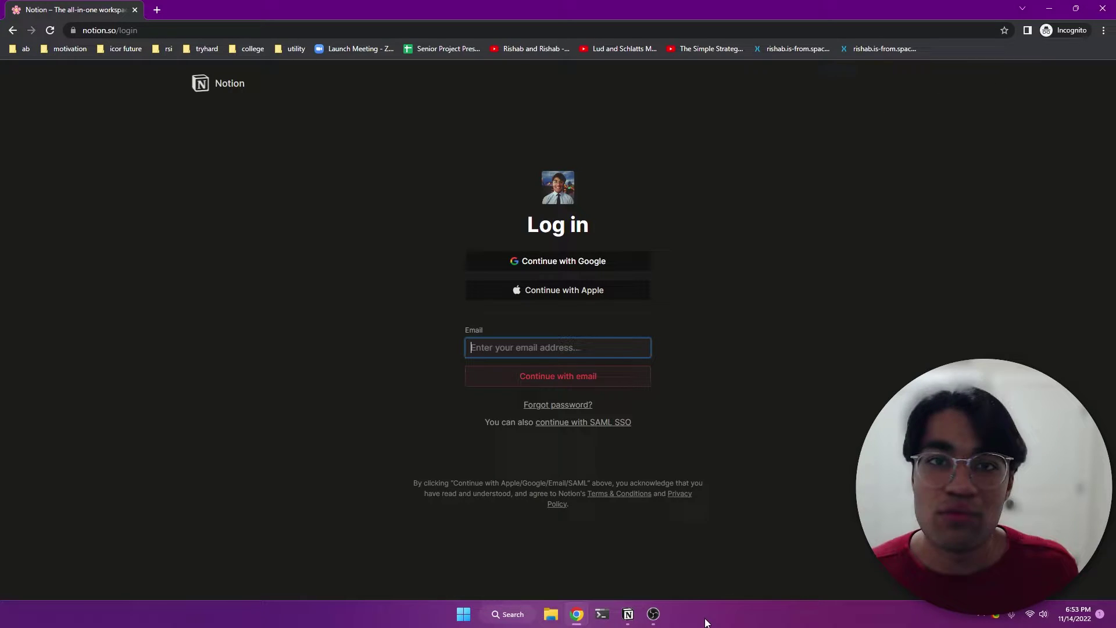
pyautogui.click(628, 613)
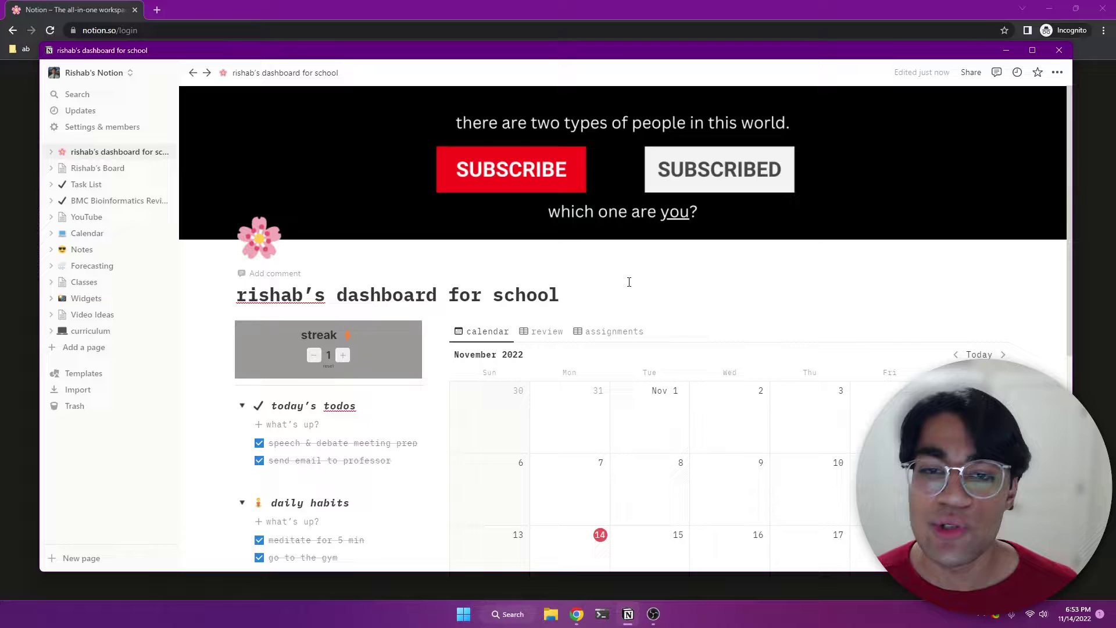
# Step: Minimize Chrome and look over the dashboard's banner, streak counter, todos, habits and calendar
pyautogui.click(1049, 8)
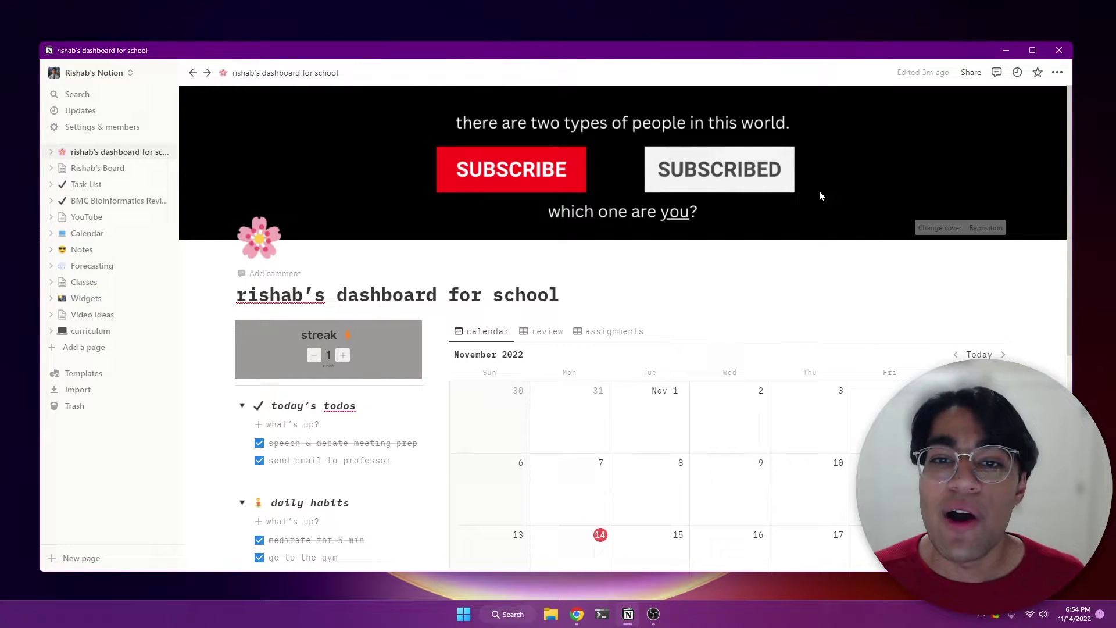
pyautogui.scroll(-4, 814, 191)
pyautogui.scroll(4, 771, 203)
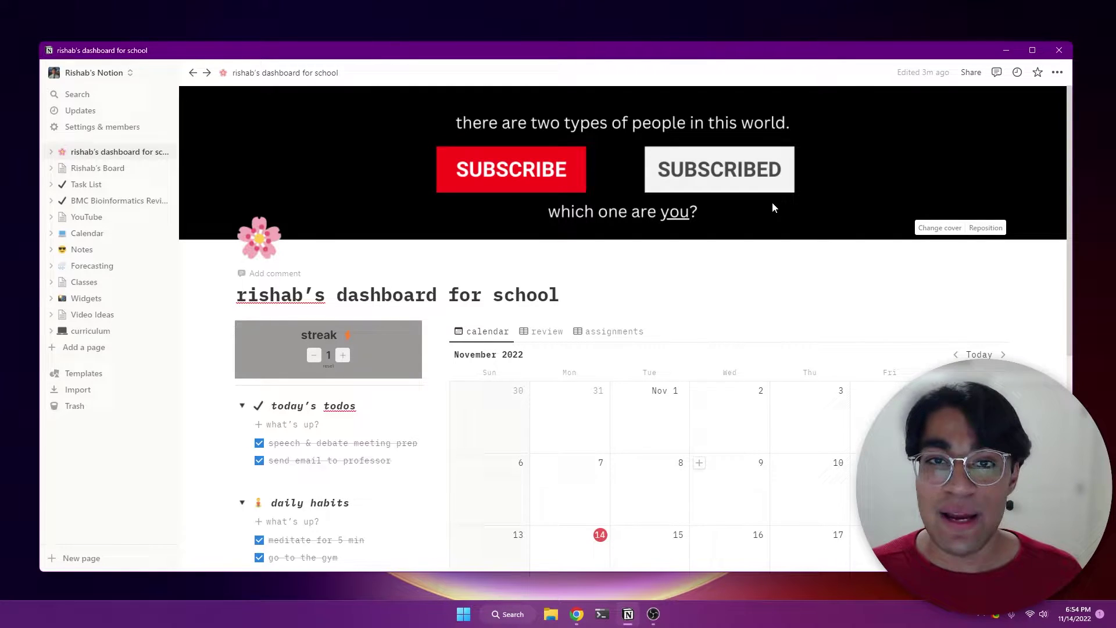
# Step: Set the page cover to the Rijksmuseum flower still-life painting from the Gallery
pyautogui.click(936, 232)
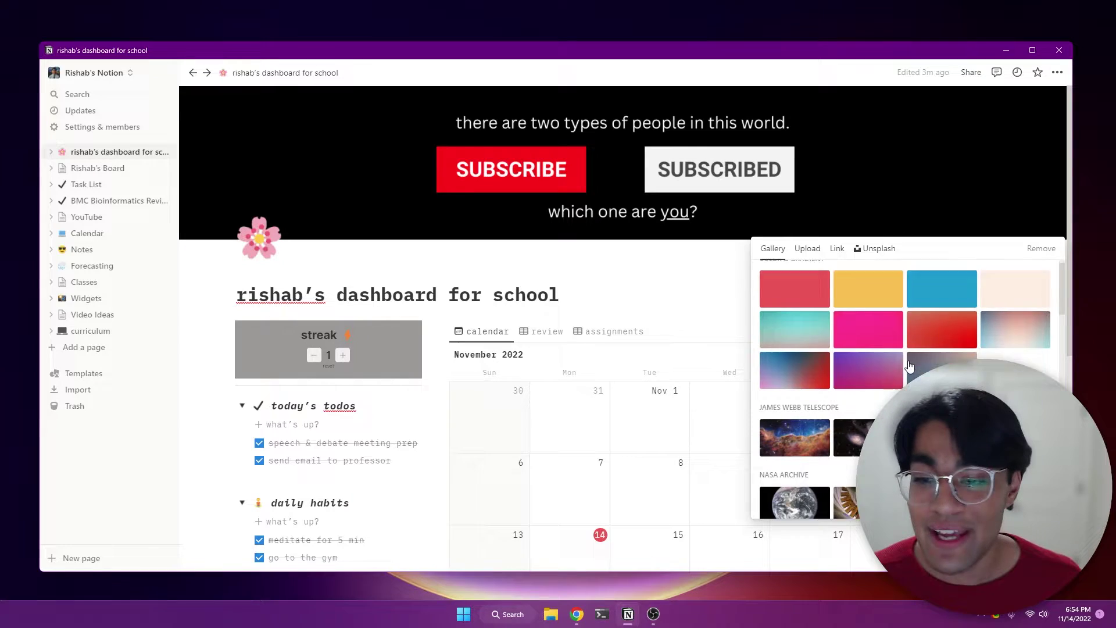
pyautogui.scroll(-3, 929, 349)
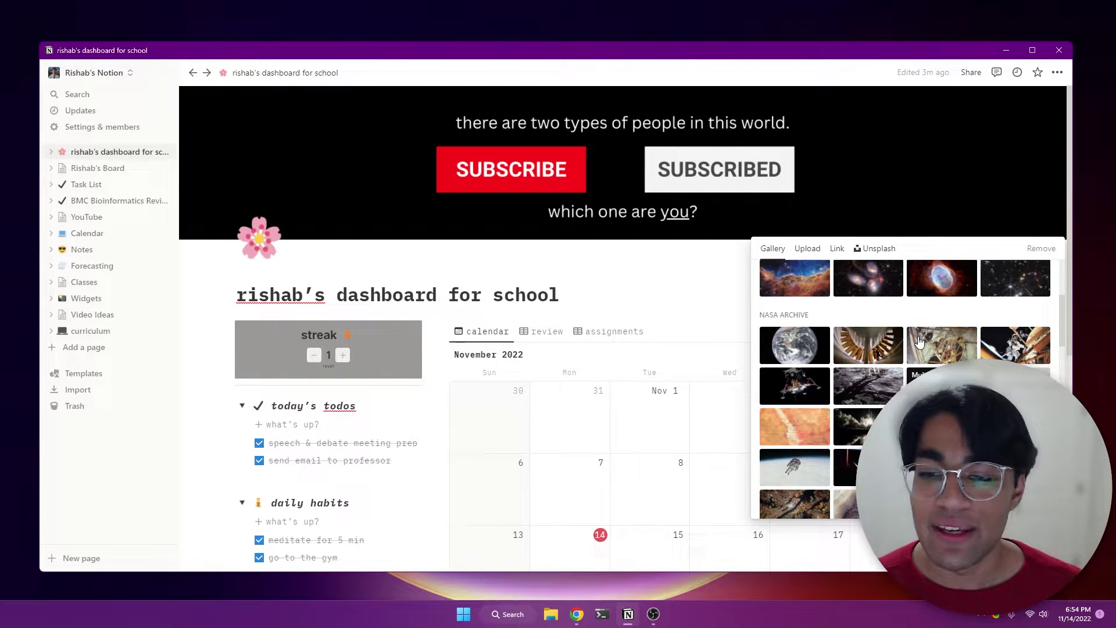
pyautogui.scroll(3, 918, 342)
pyautogui.scroll(-8, 919, 342)
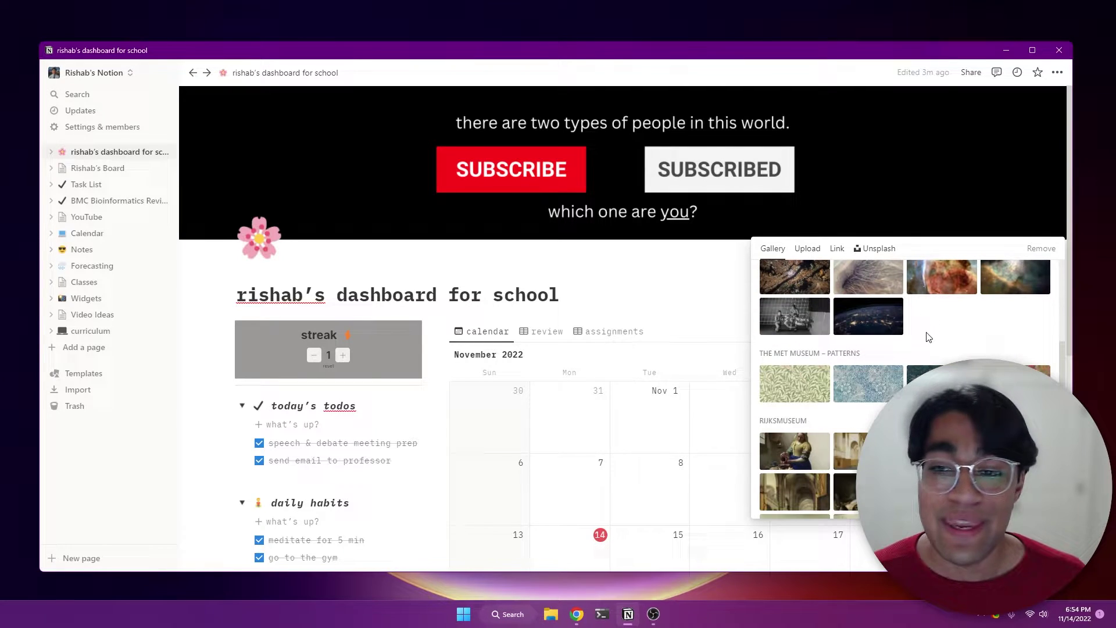
pyautogui.scroll(-6, 930, 343)
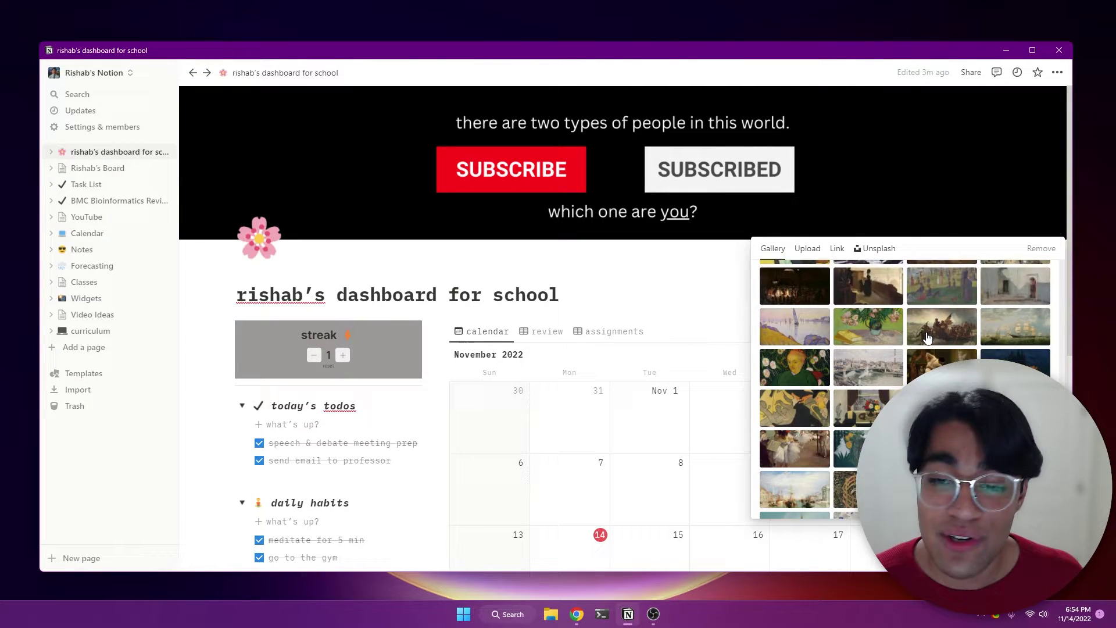
pyautogui.scroll(15, 943, 358)
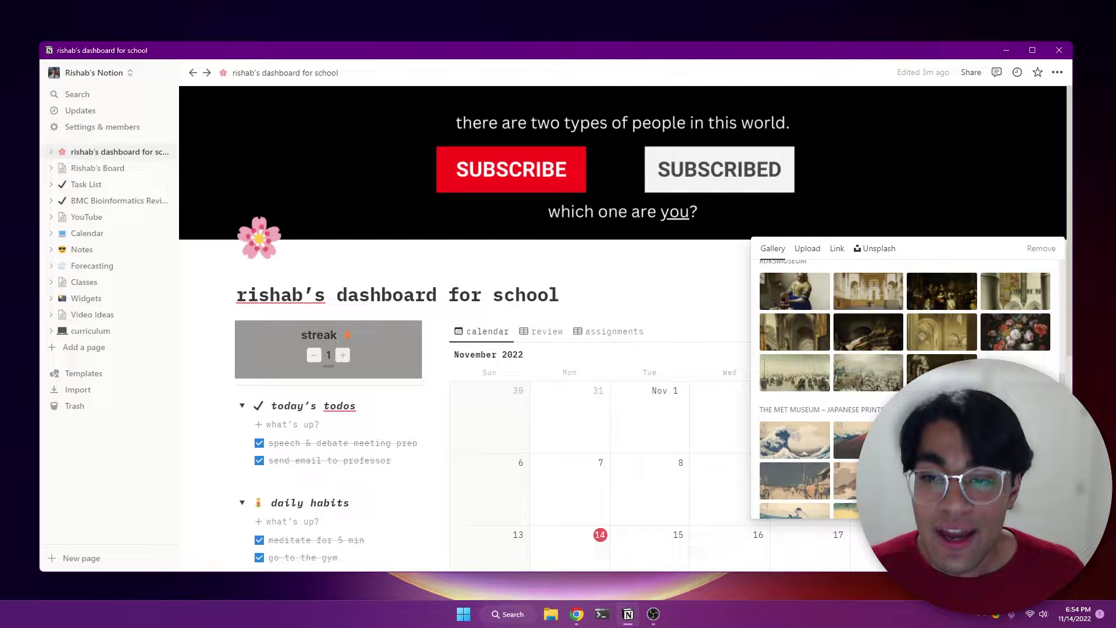
pyautogui.scroll(-8, 954, 362)
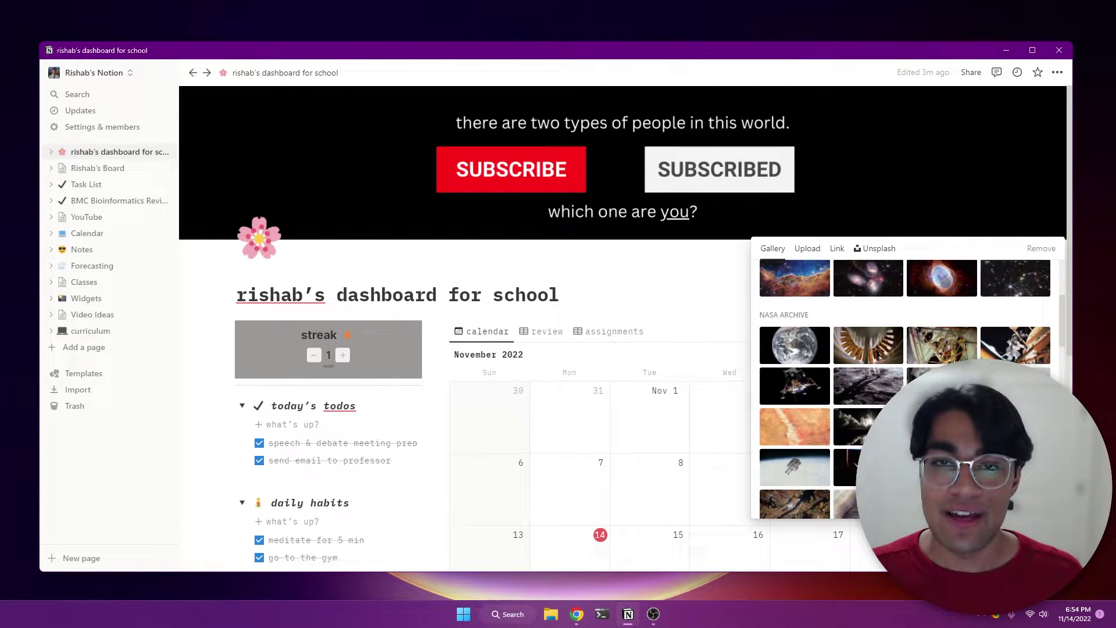
pyautogui.scroll(-10, 955, 357)
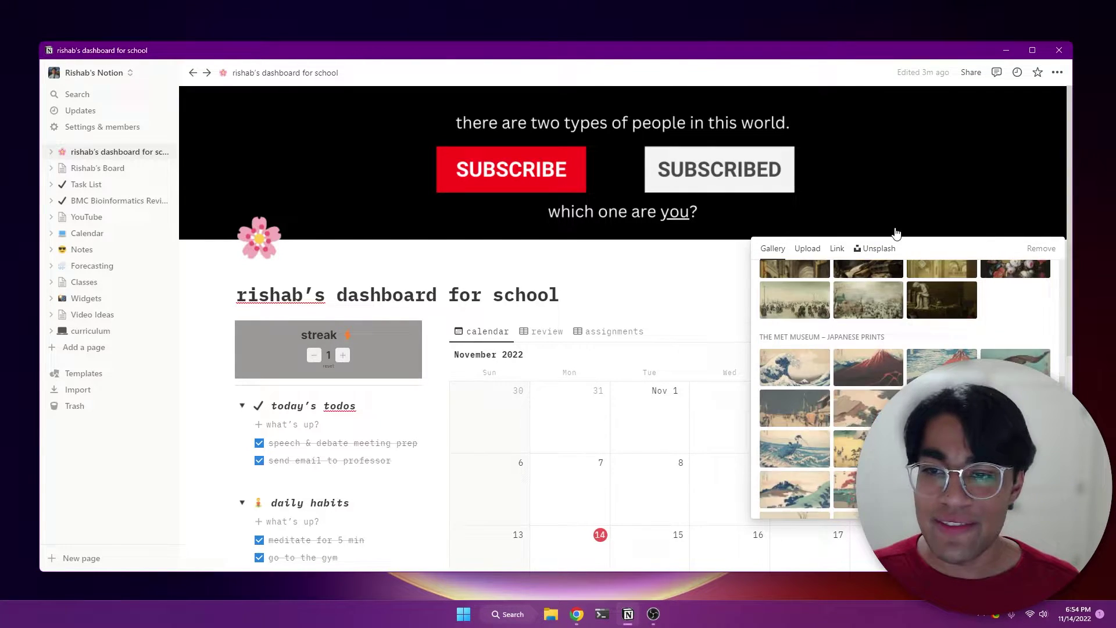
pyautogui.moveTo(817, 58); pyautogui.dragTo(784, 17)
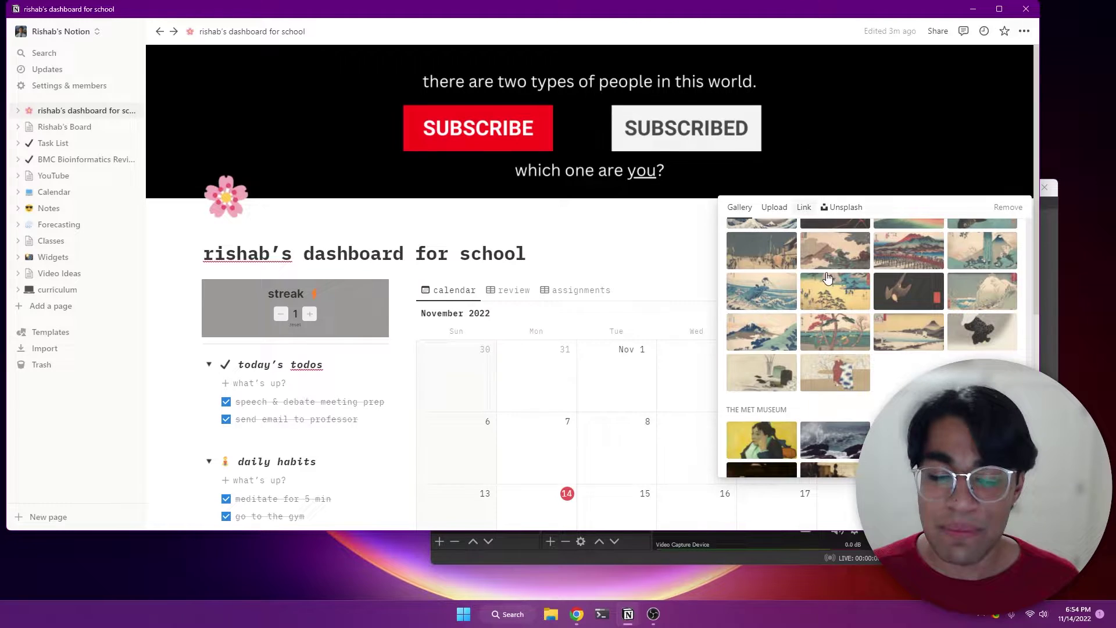
pyautogui.scroll(5, 916, 352)
pyautogui.scroll(8, 918, 347)
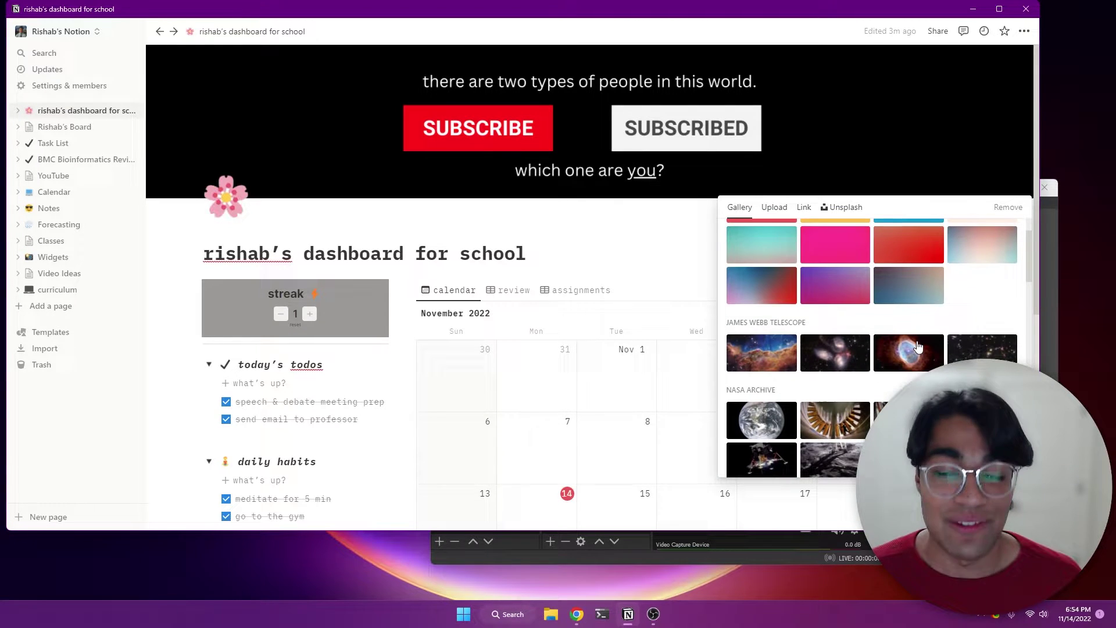
pyautogui.scroll(-6, 917, 349)
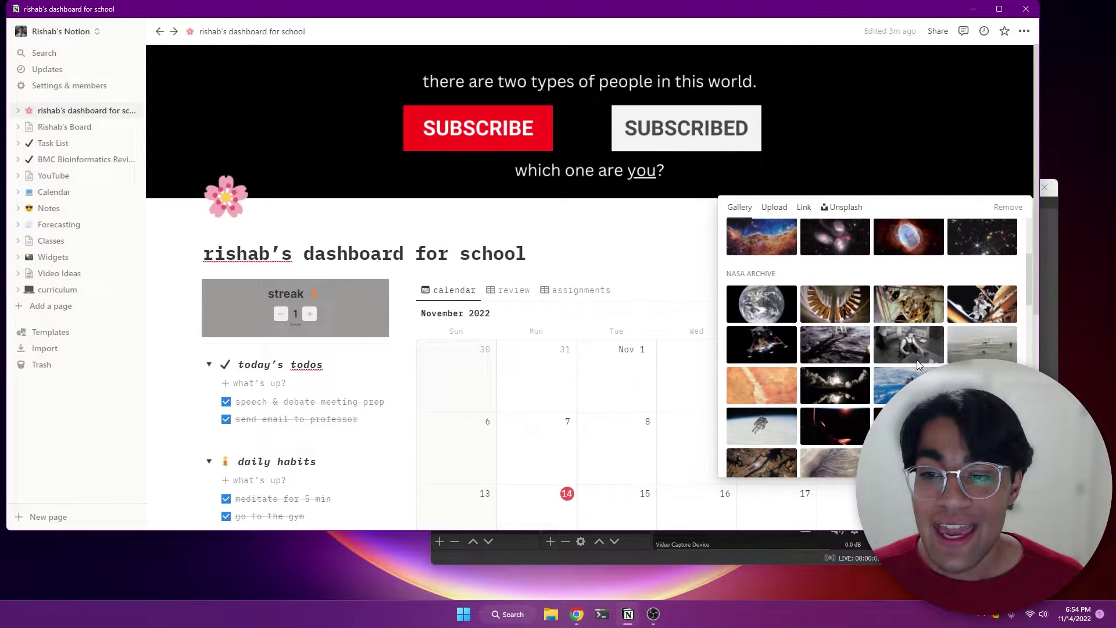
pyautogui.scroll(-4, 922, 349)
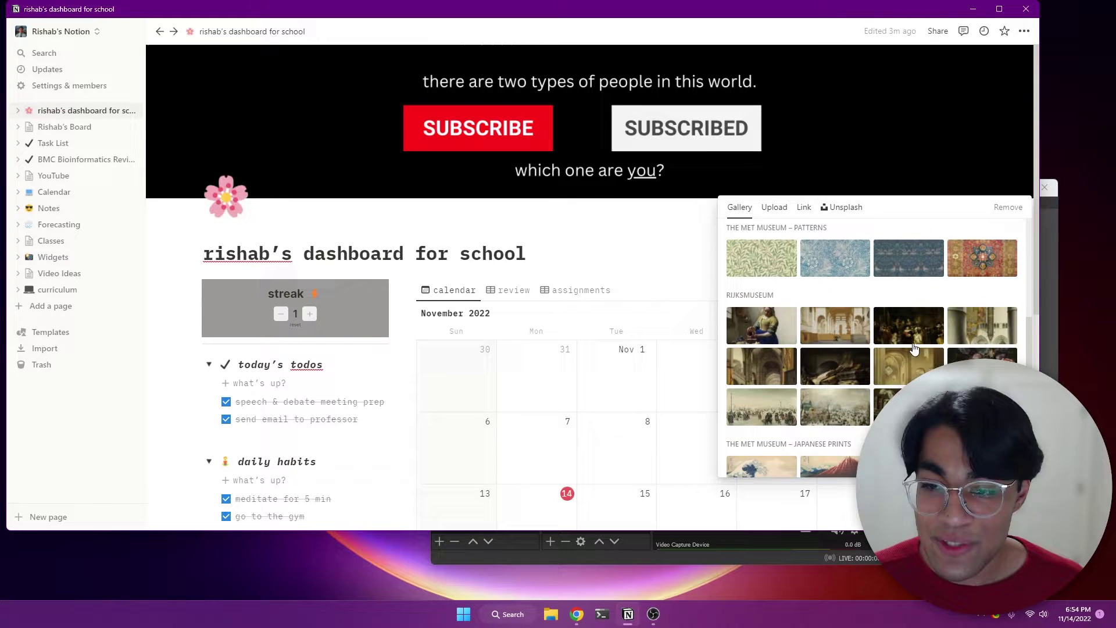
pyautogui.click(965, 350)
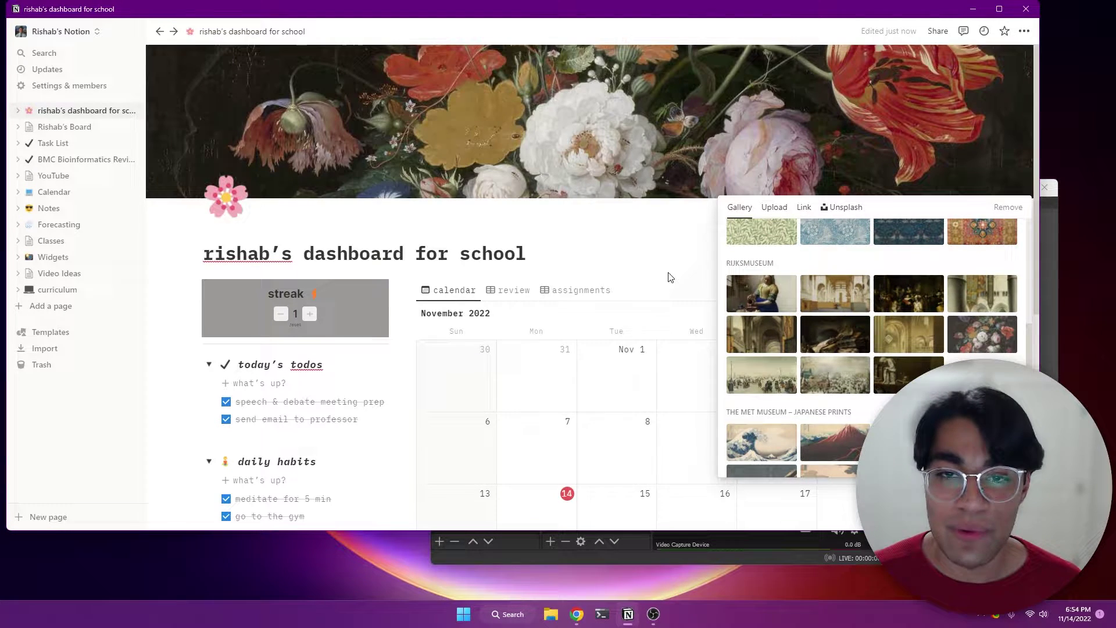
# Step: Close the cover picker and change the page icon to the scroll emoji
pyautogui.click(650, 270)
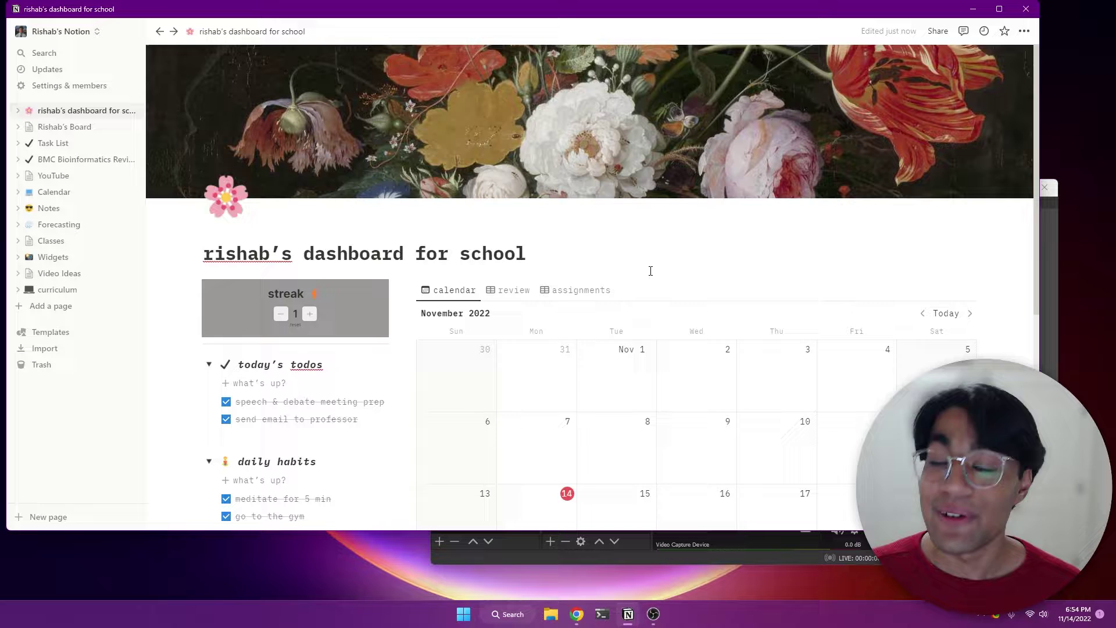
pyautogui.click(238, 203)
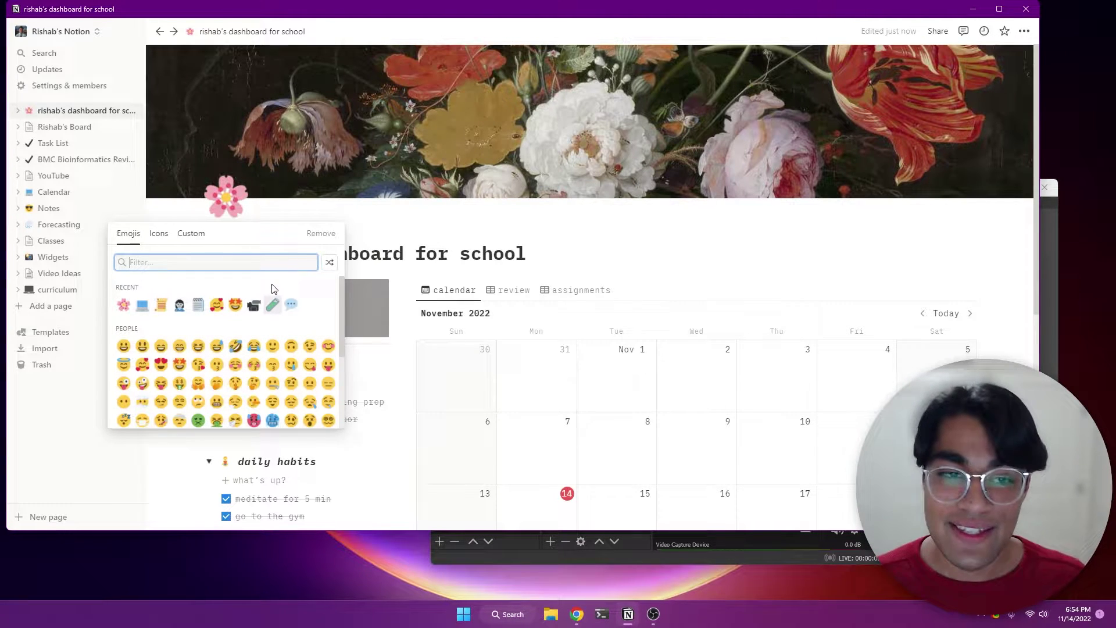
pyautogui.scroll(-5, 298, 281)
pyautogui.scroll(5, 300, 291)
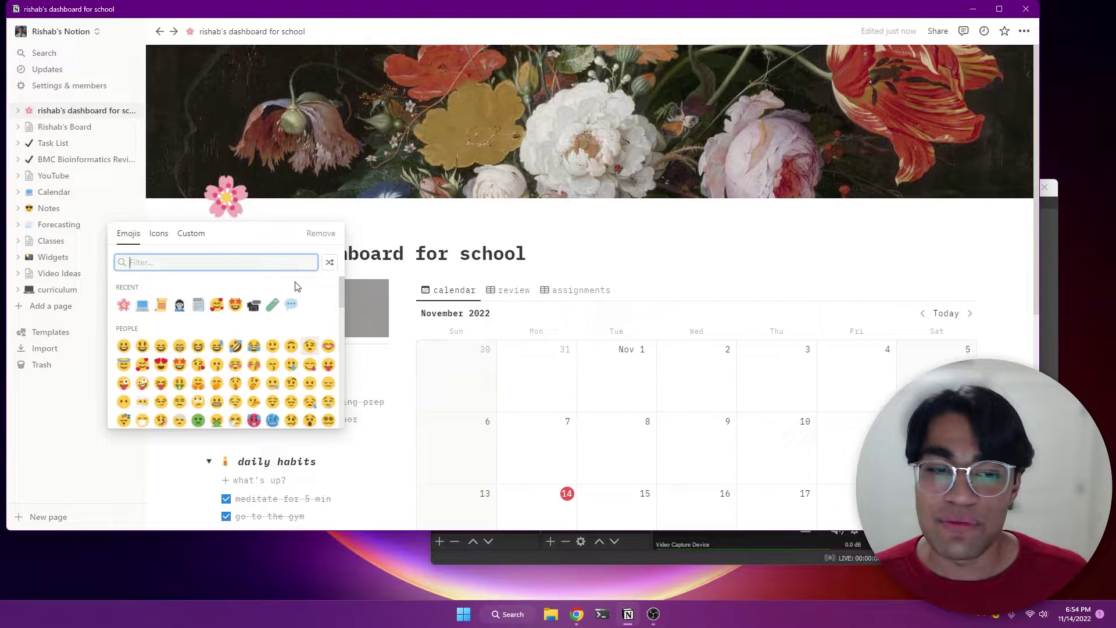
pyautogui.click(161, 304)
# Step: Switch the page icon to the laptop emoji, then back to the cherry blossom
pyautogui.click(227, 196)
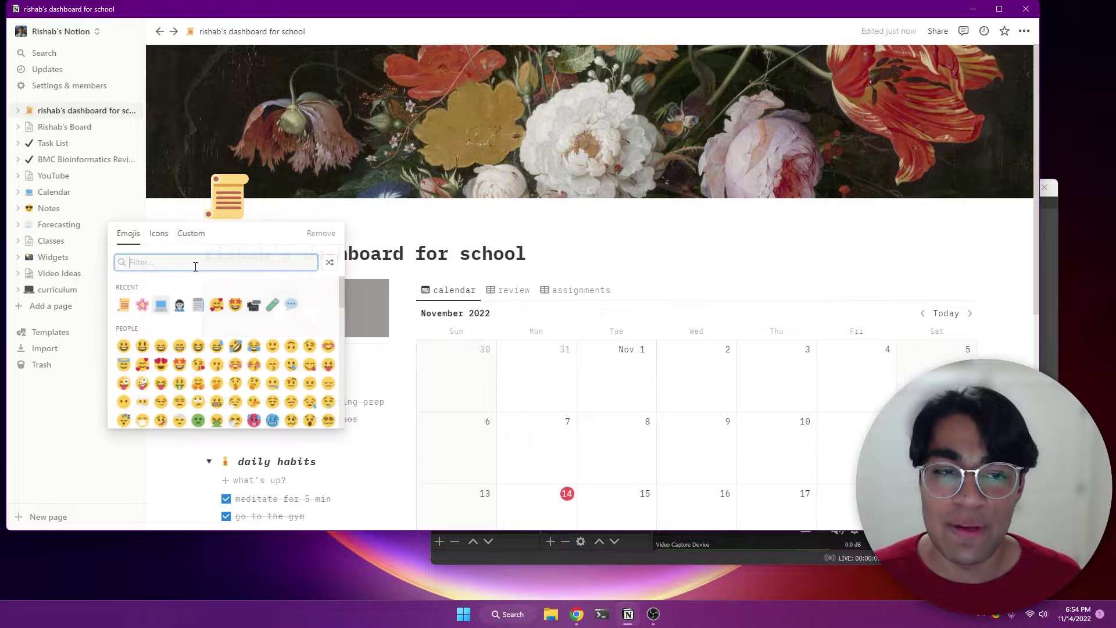
pyautogui.click(161, 304)
pyautogui.click(240, 216)
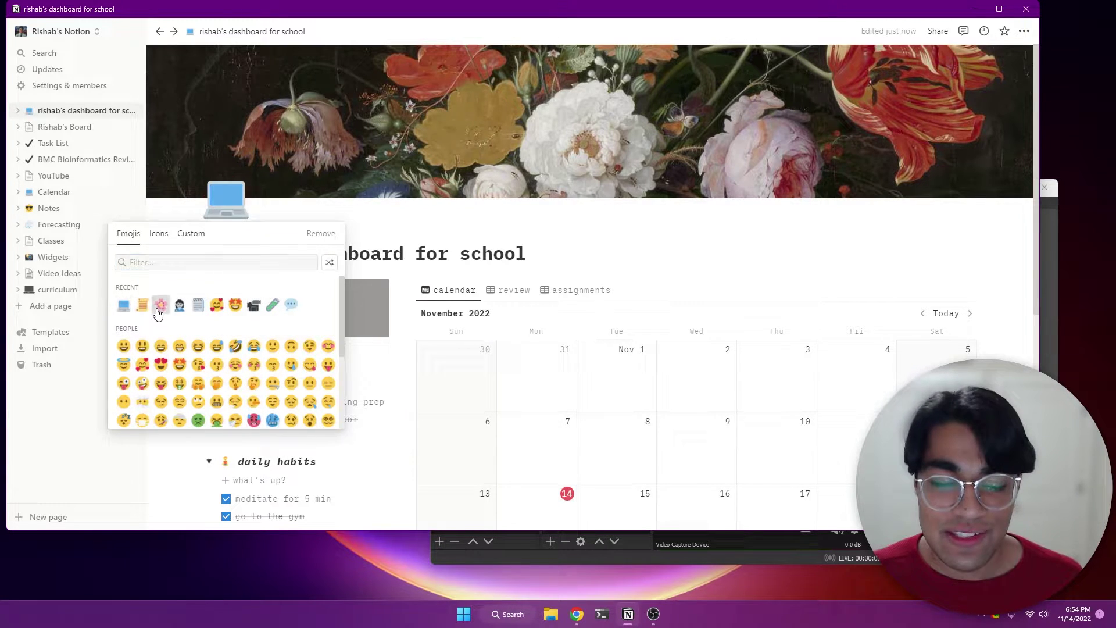
pyautogui.click(157, 304)
pyautogui.scroll(-2, 382, 223)
# Step: Replace the owner's first name with 's at the start of the 'dashboard for school' title
pyautogui.scroll(2, 382, 224)
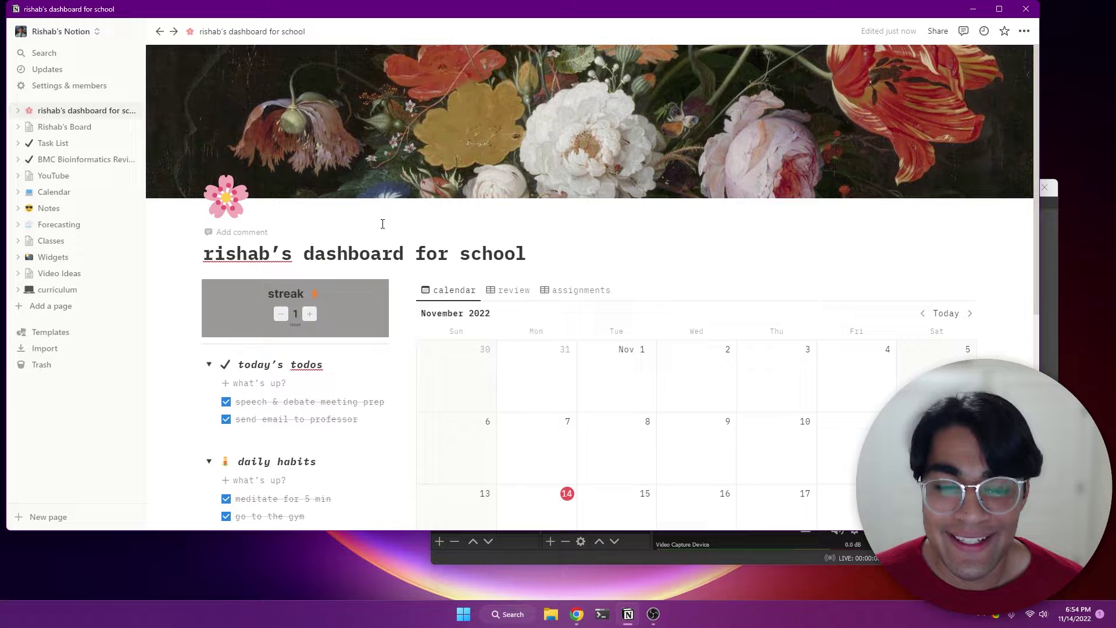
pyautogui.tripleClick(354, 253)
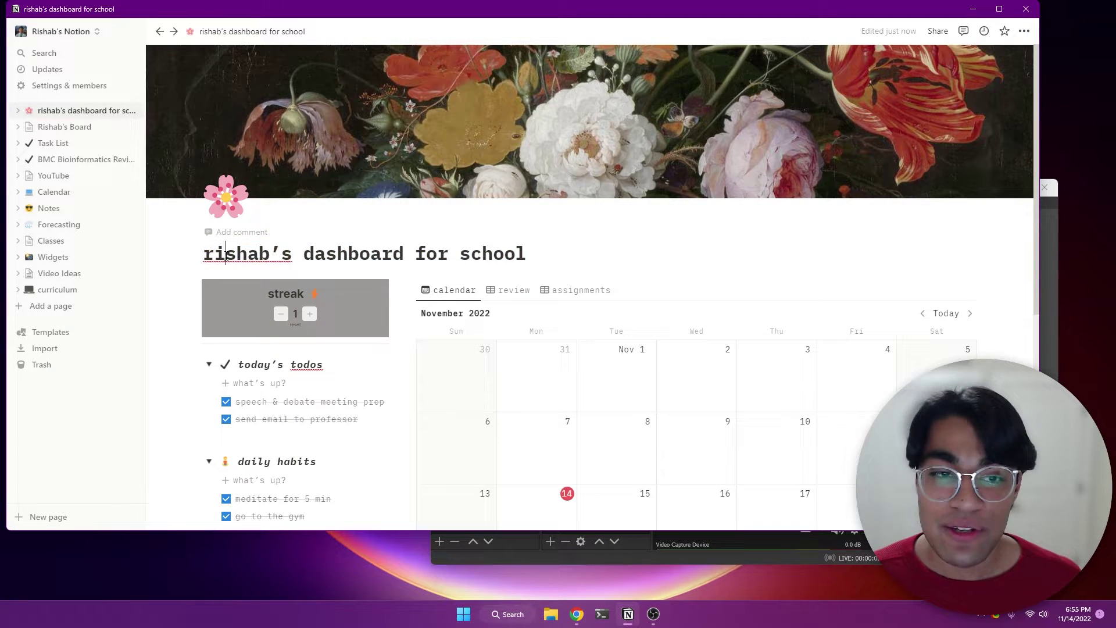
pyautogui.doubleClick(226, 256)
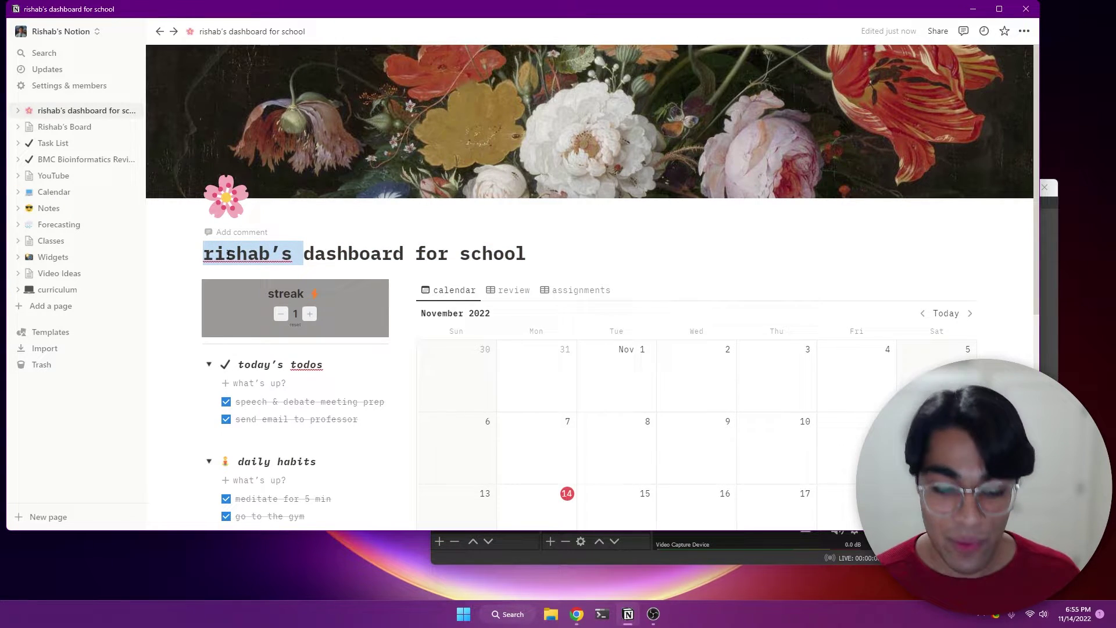
pyautogui.write("bob's")
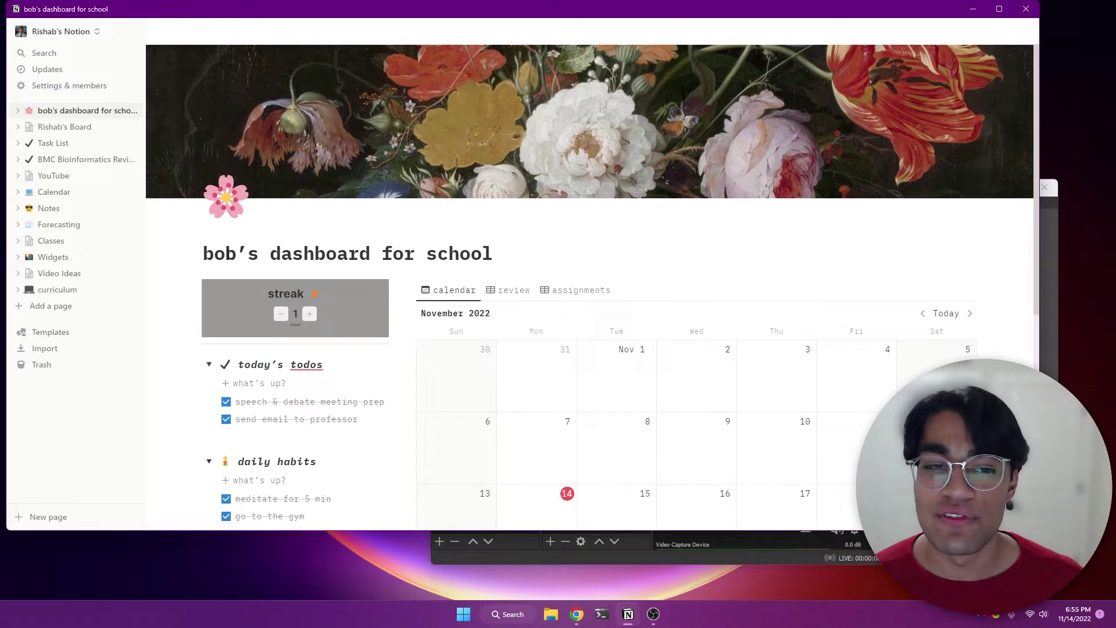
pyautogui.hotkey('ctrl', 'BackSpace')
pyautogui.write('rish')
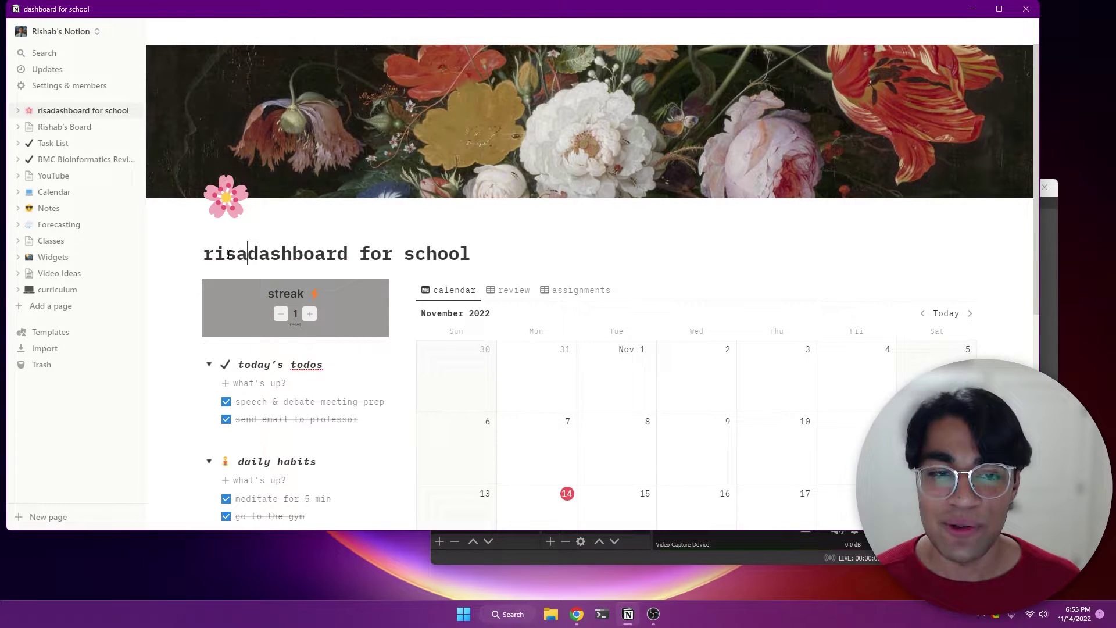
pyautogui.write("ab's")
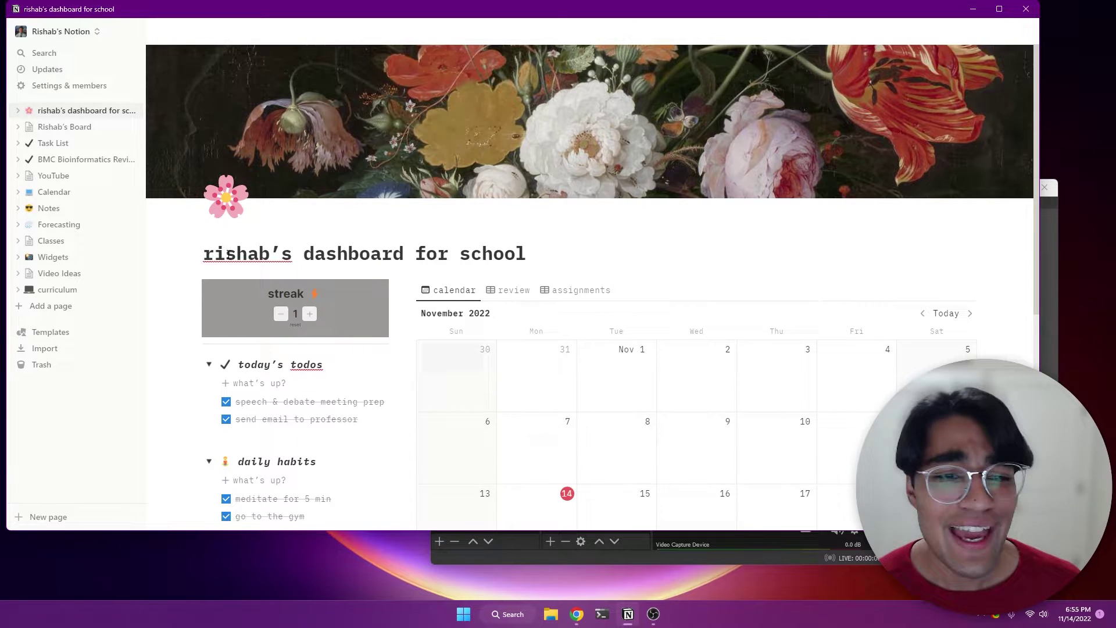
pyautogui.scroll(-3, 308, 254)
pyautogui.scroll(3, 309, 253)
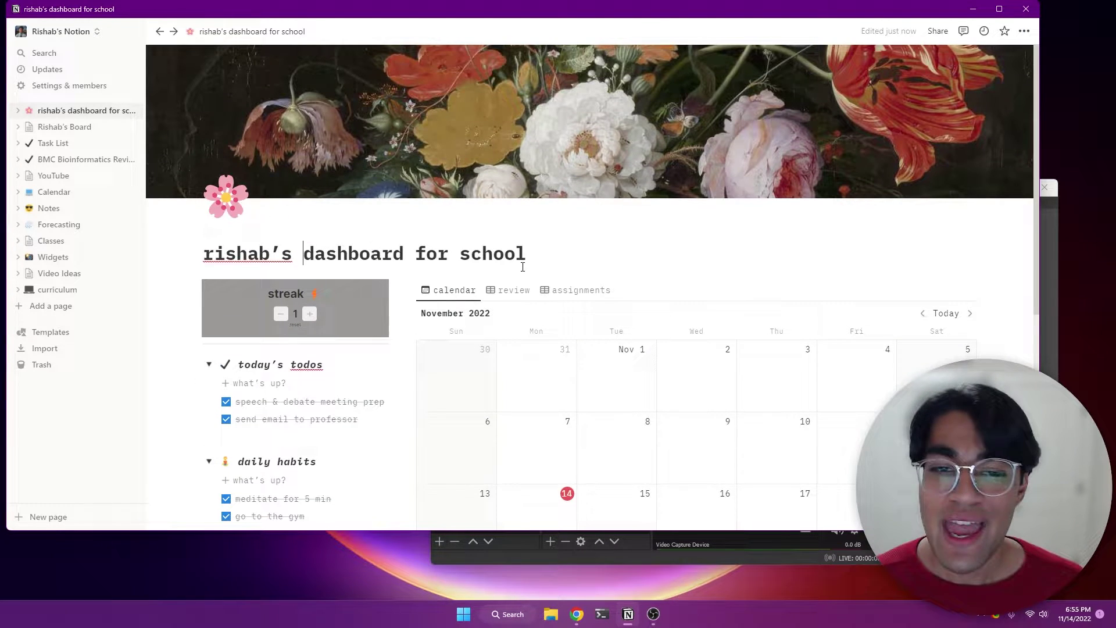
# Step: Delete the two completed to-dos from today's todos
pyautogui.scroll(-2, 360, 293)
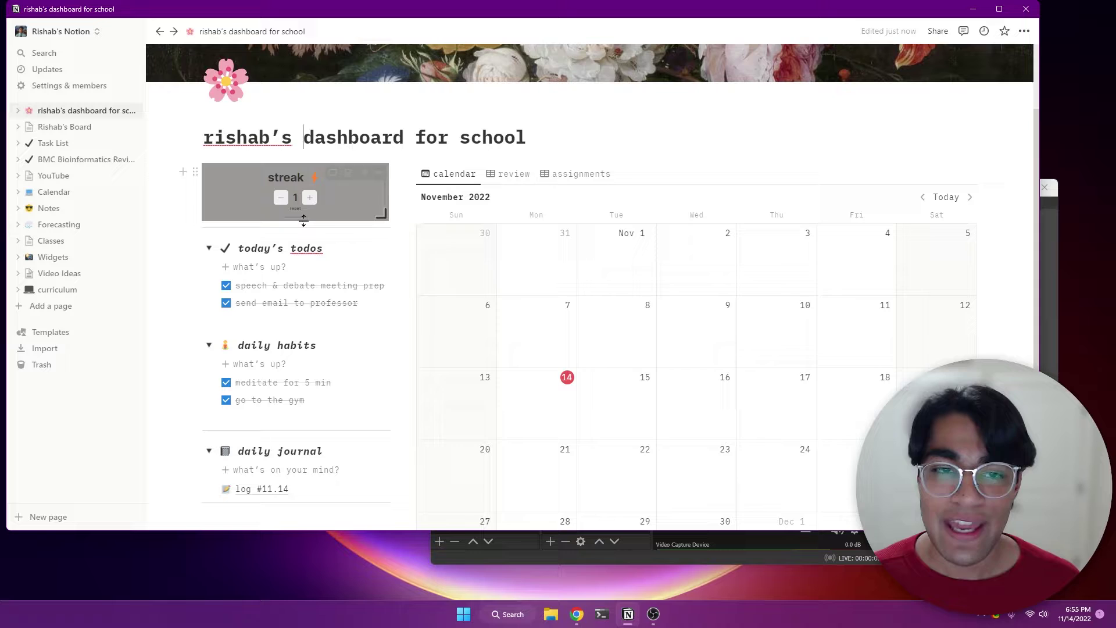
pyautogui.scroll(-1, 355, 227)
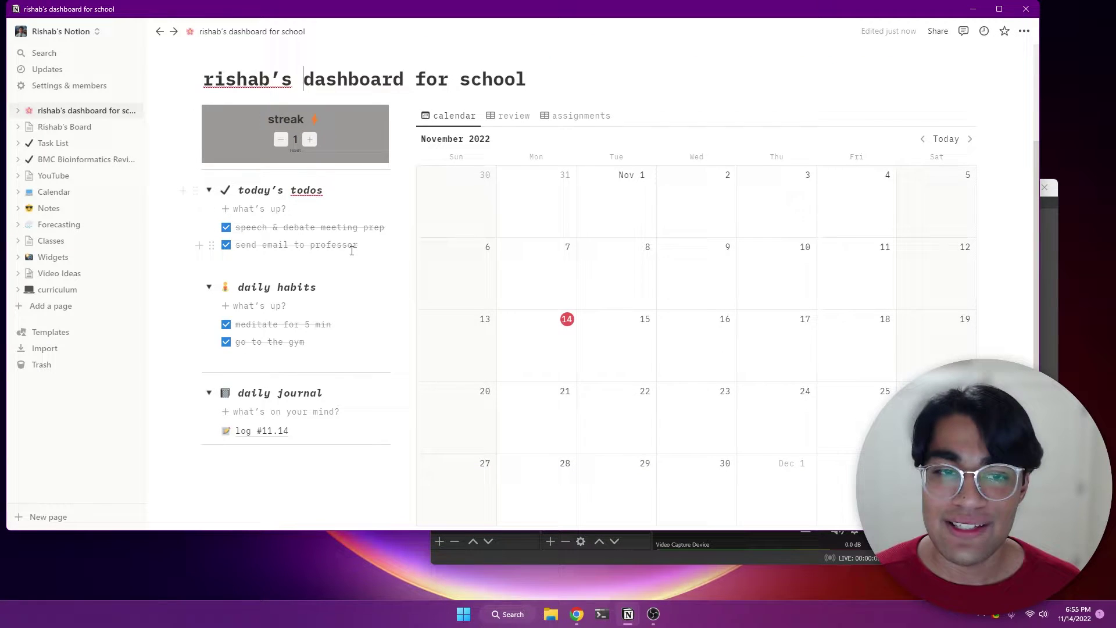
pyautogui.moveTo(359, 247); pyautogui.dragTo(276, 219)
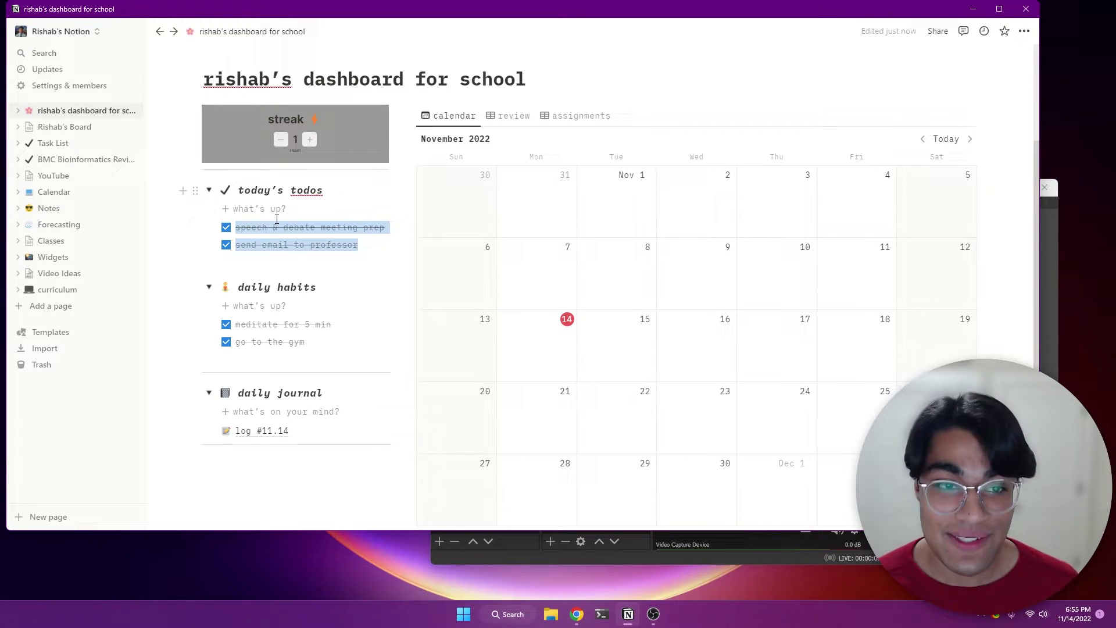
pyautogui.press('BackSpace')
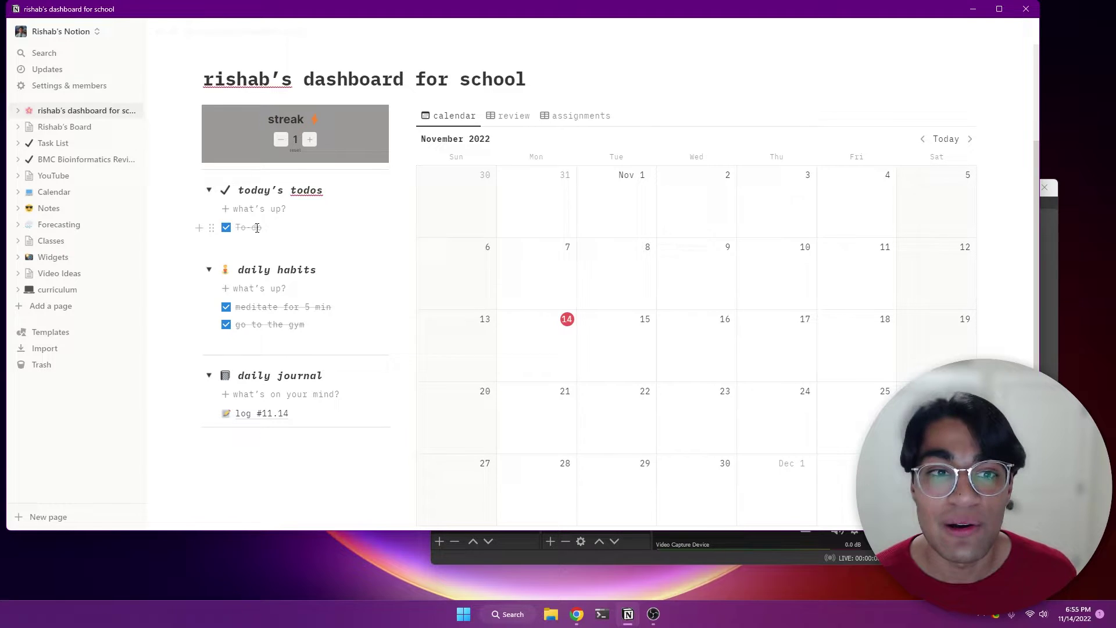
# Step: Add unchecked to-dos 'chem lab' and 'check in teacher'
pyautogui.click(226, 228)
pyautogui.write('chem lab')
pyautogui.press('Return')
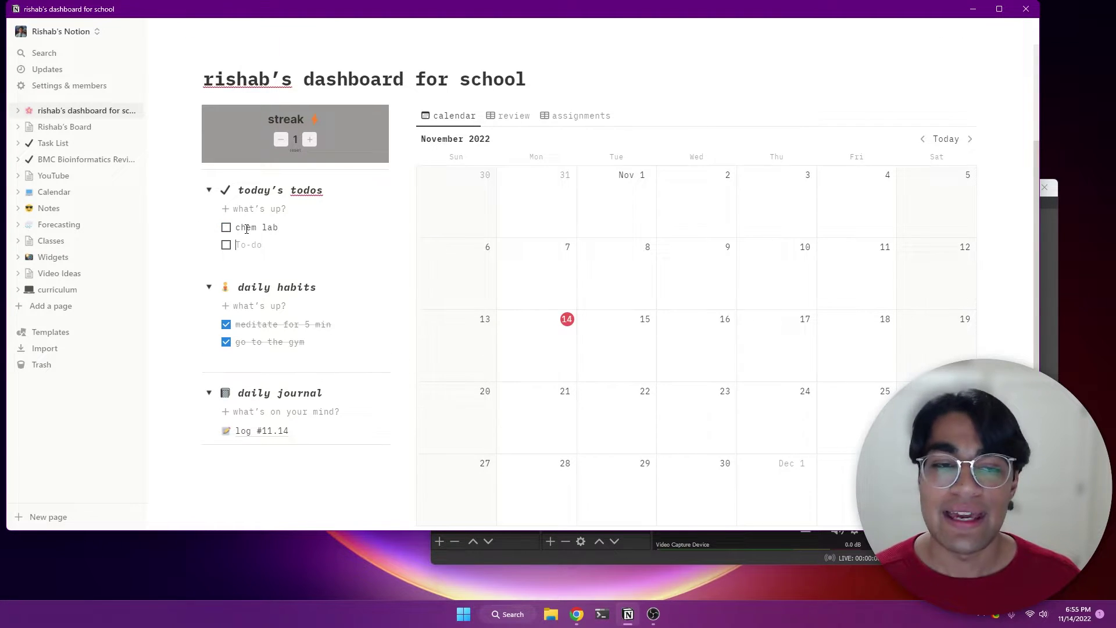
pyautogui.write('check in teacher')
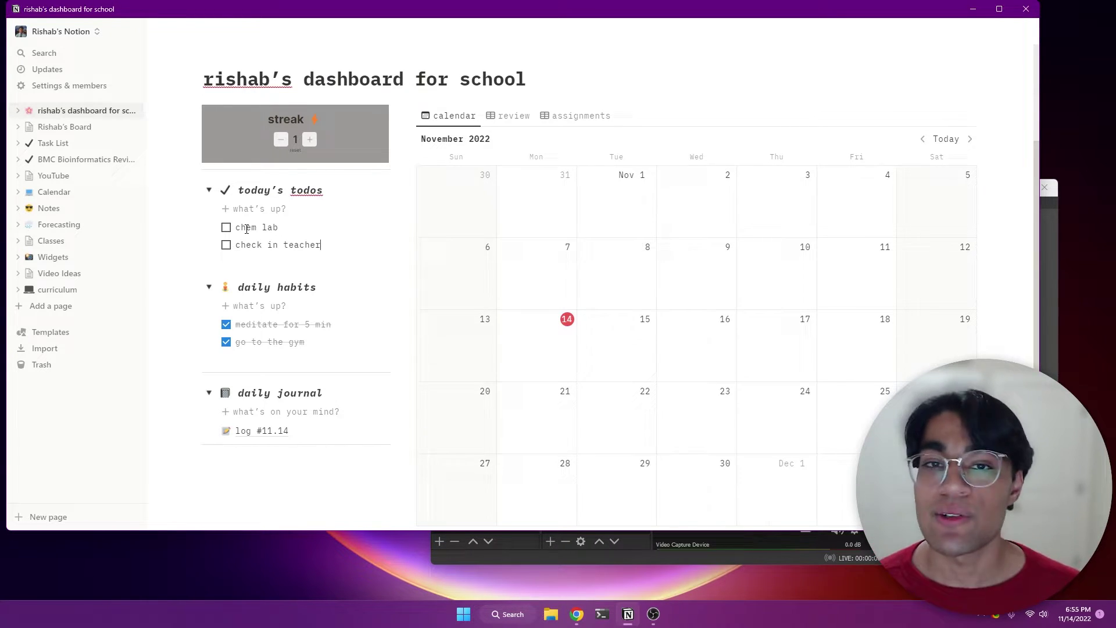
pyautogui.scroll(2, 690, 283)
pyautogui.scroll(-2, 691, 278)
pyautogui.scroll(2, 581, 267)
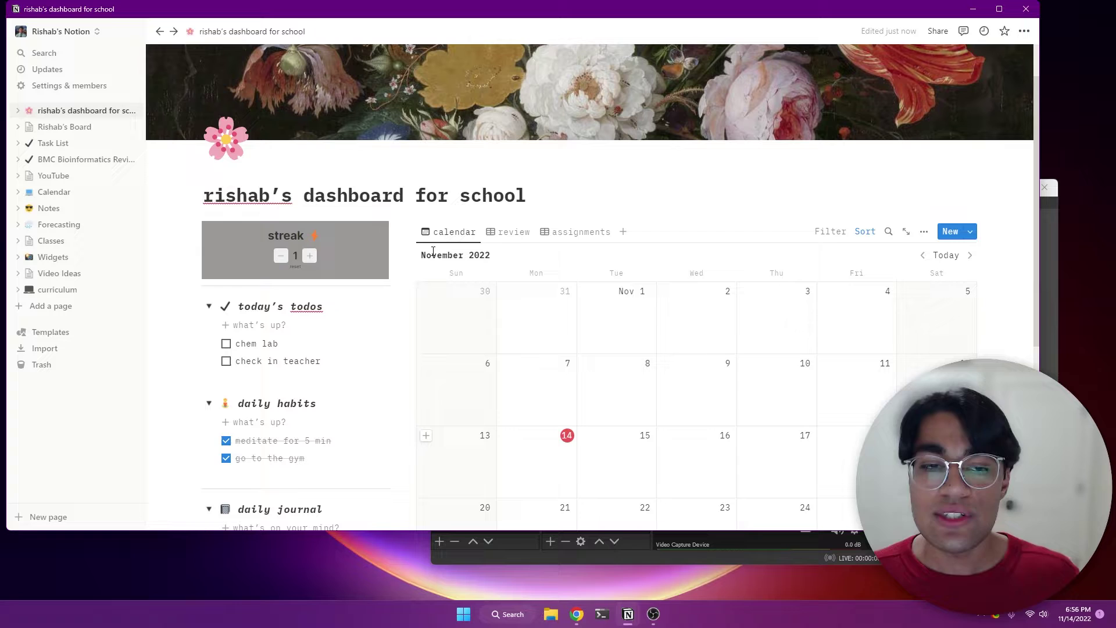
# Step: Uncheck 'meditate for 5 min' and 'go to the gym' in the daily habits list
pyautogui.scroll(-2, 378, 293)
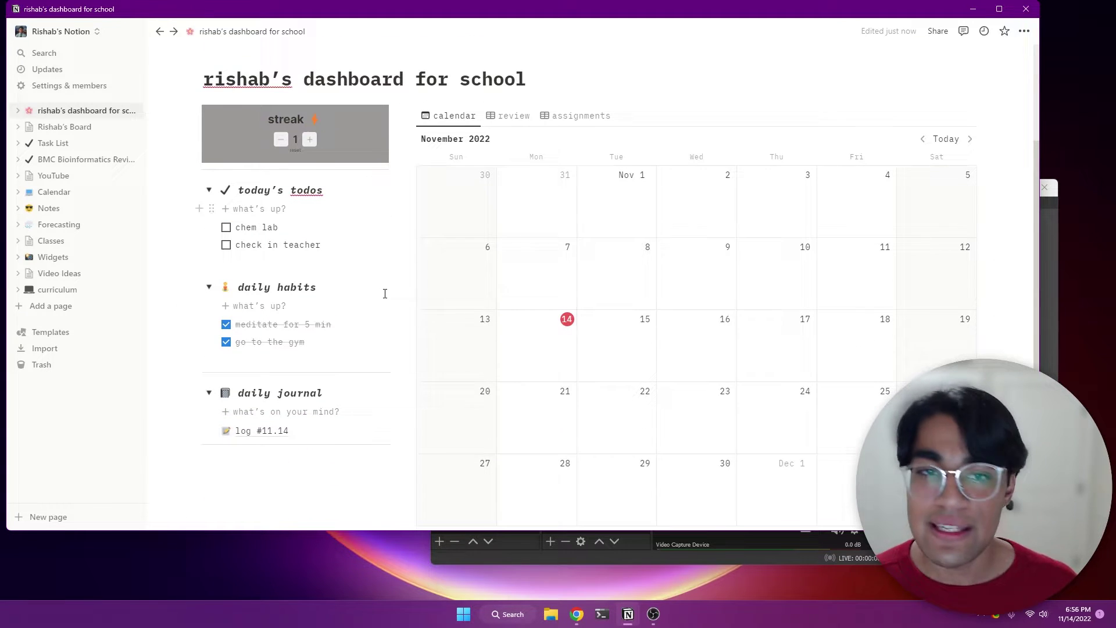
pyautogui.scroll(-2, 385, 293)
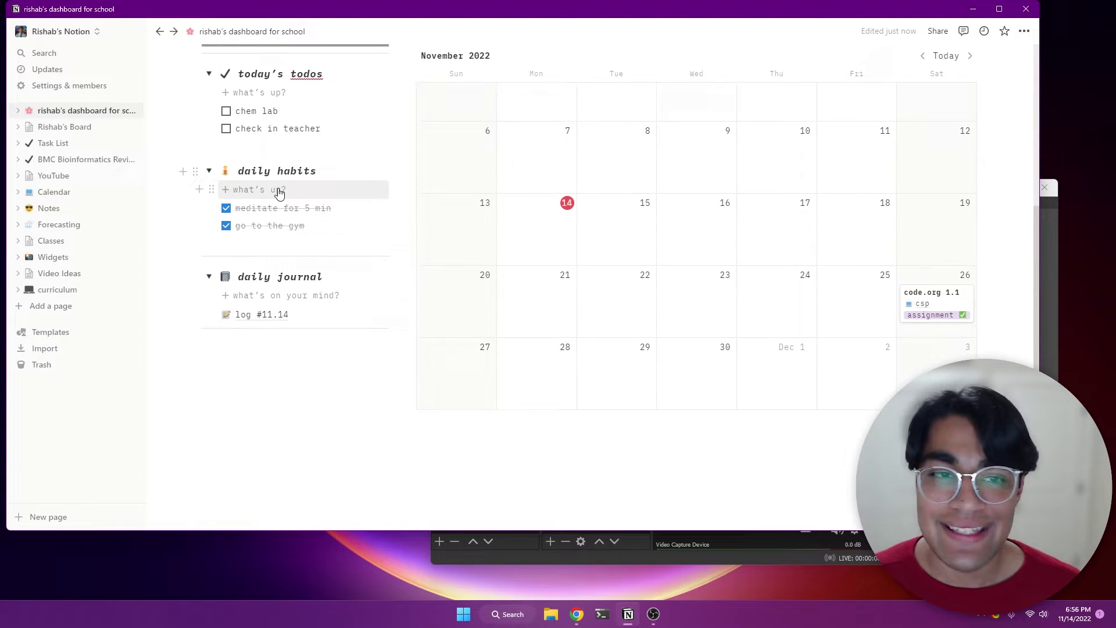
pyautogui.click(226, 208)
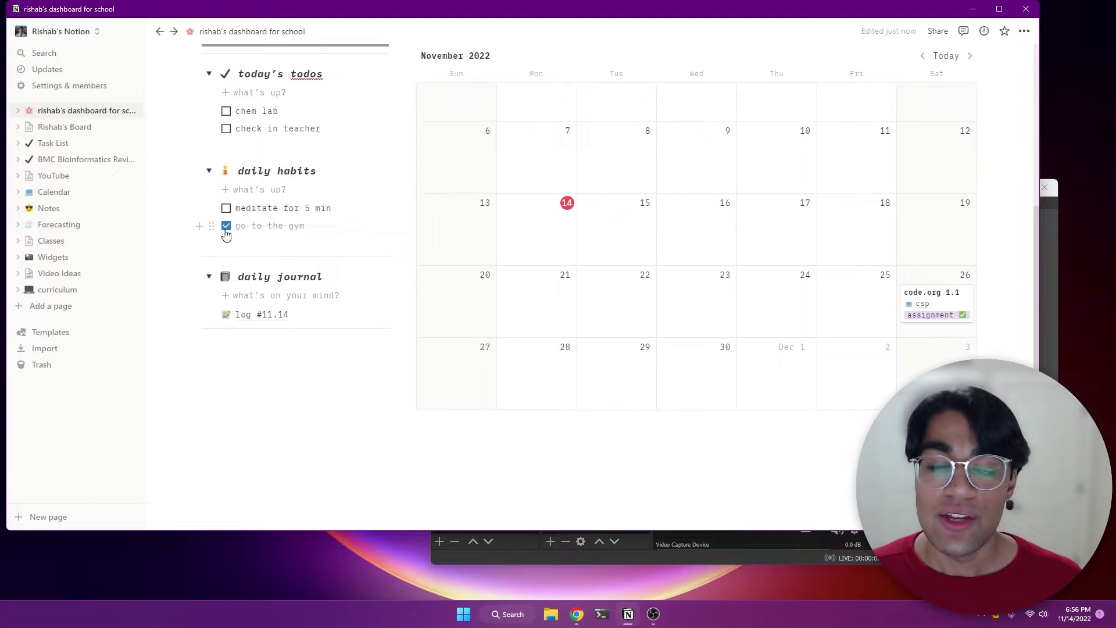
pyautogui.click(226, 225)
pyautogui.click(226, 208)
pyautogui.click(226, 225)
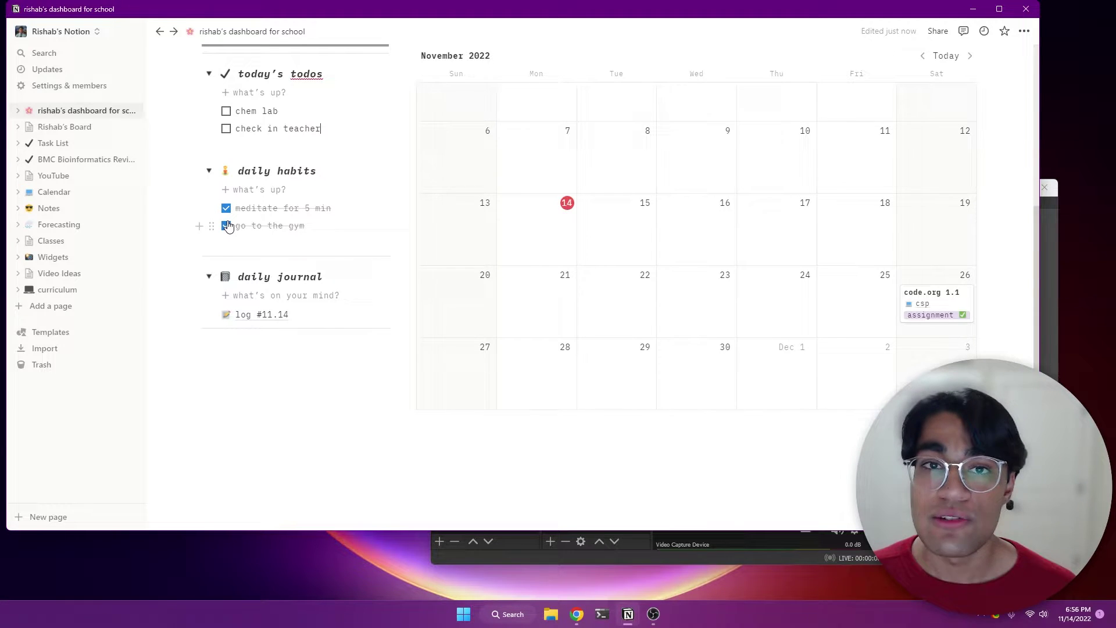
pyautogui.click(225, 208)
pyautogui.click(226, 226)
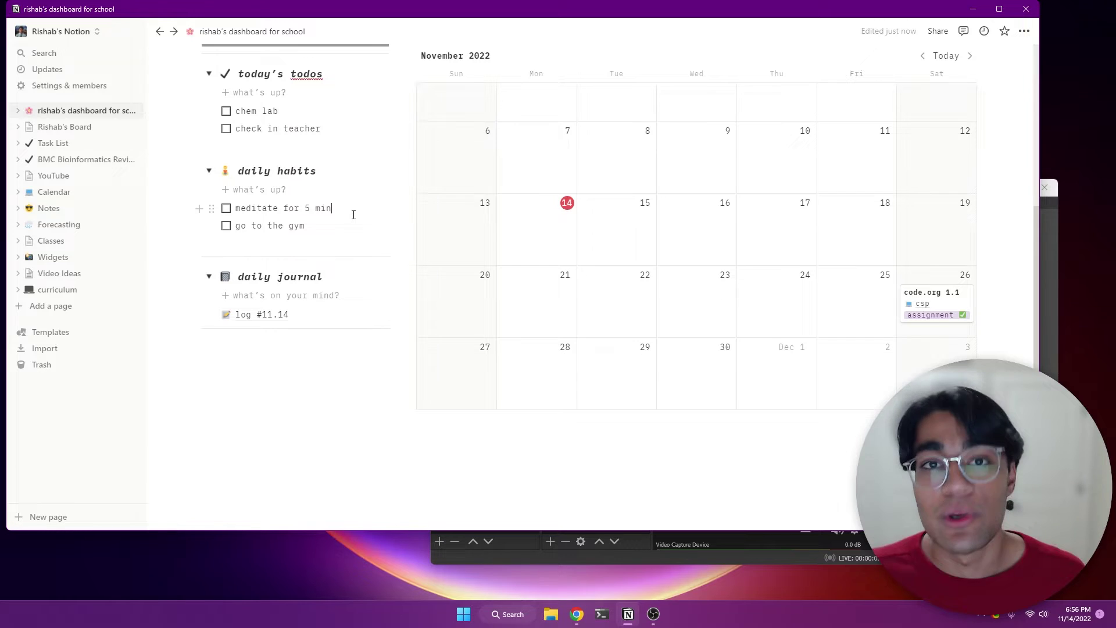
pyautogui.scroll(-1, 342, 232)
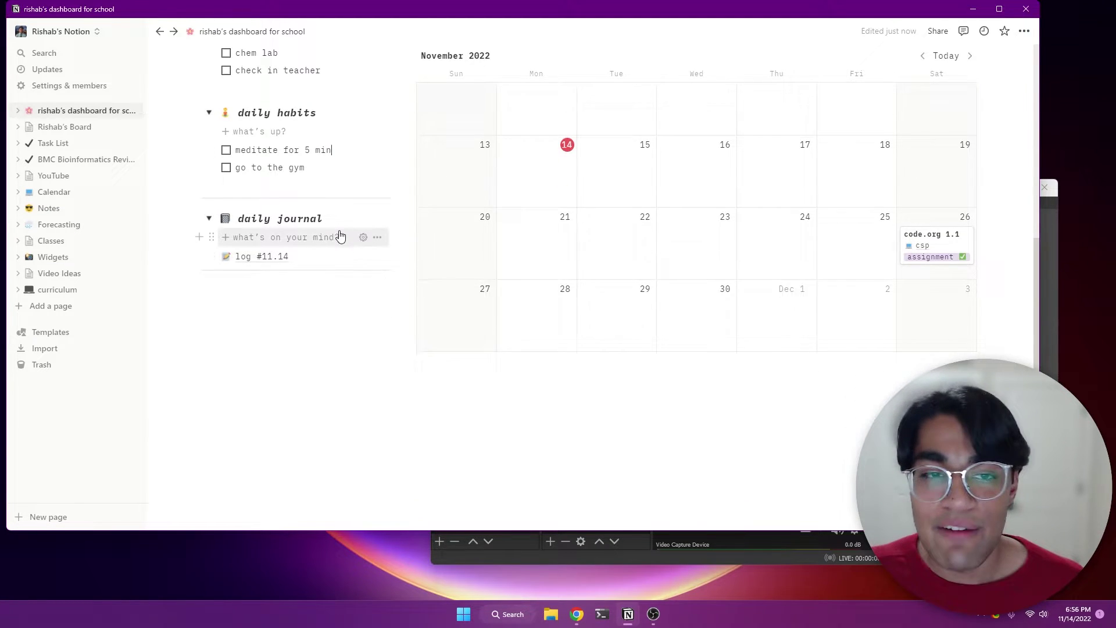
pyautogui.scroll(4, 351, 291)
pyautogui.scroll(-3, 337, 348)
pyautogui.scroll(4, 372, 338)
pyautogui.scroll(-2, 414, 308)
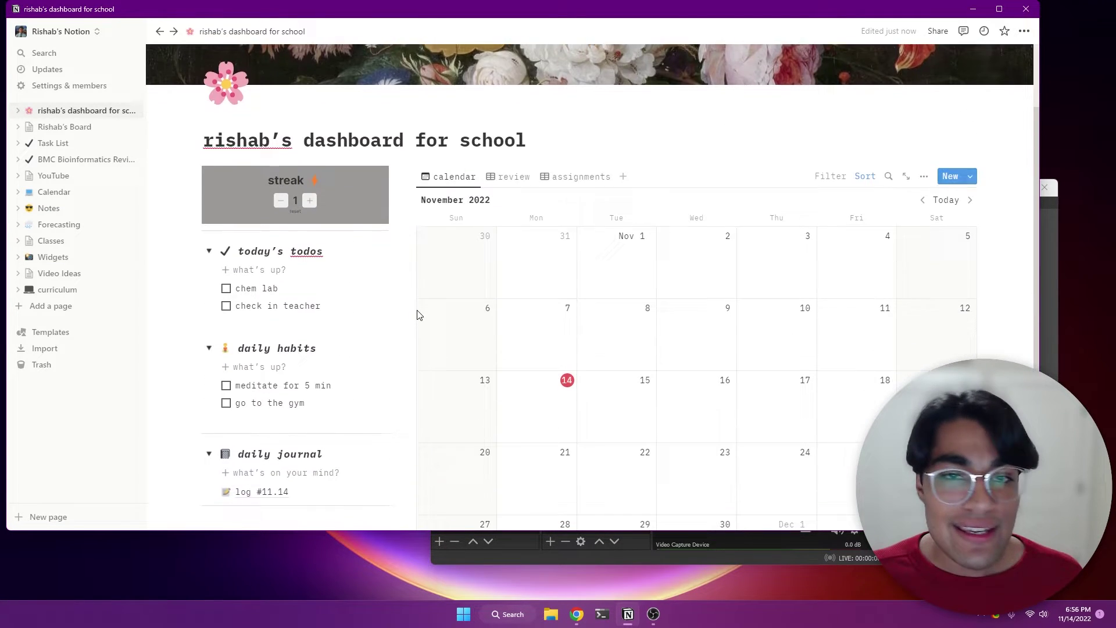
pyautogui.scroll(3, 417, 291)
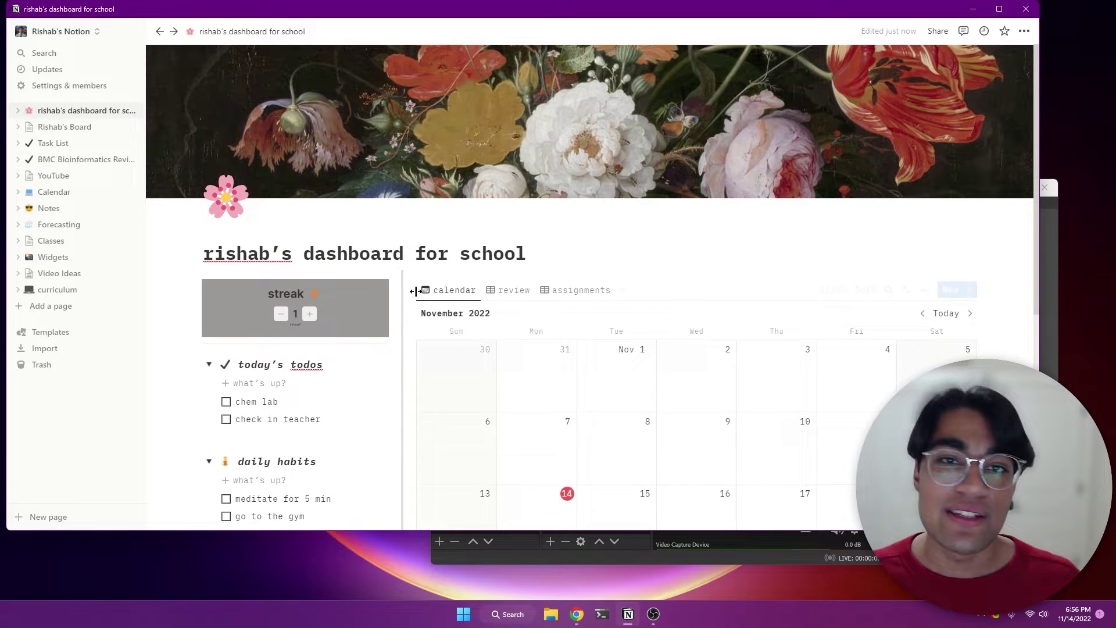
pyautogui.scroll(-4, 414, 290)
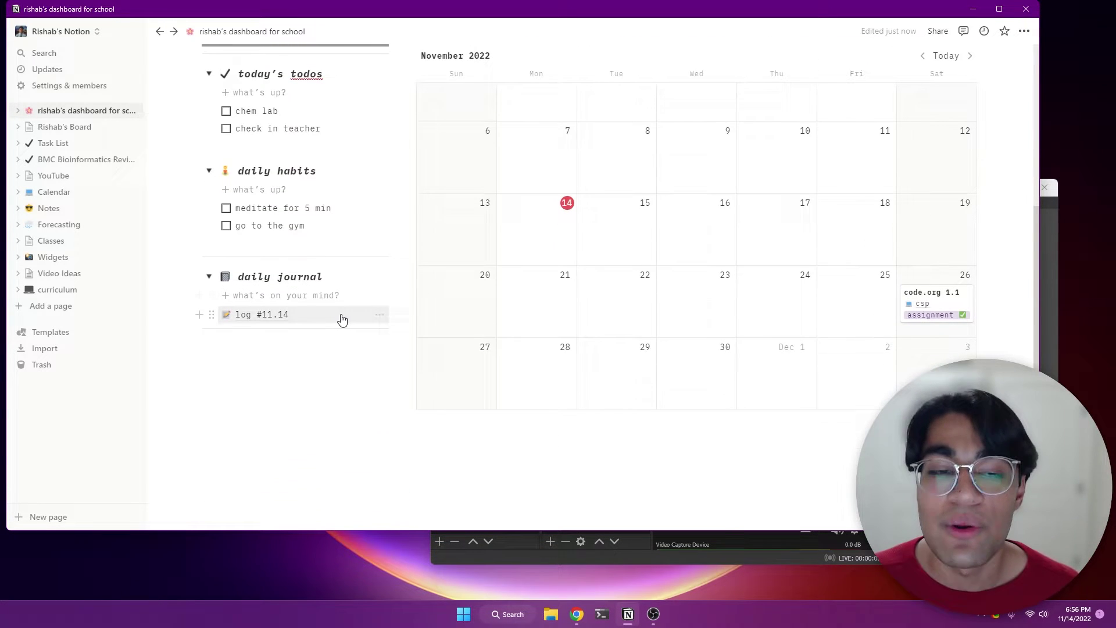
pyautogui.click(240, 317)
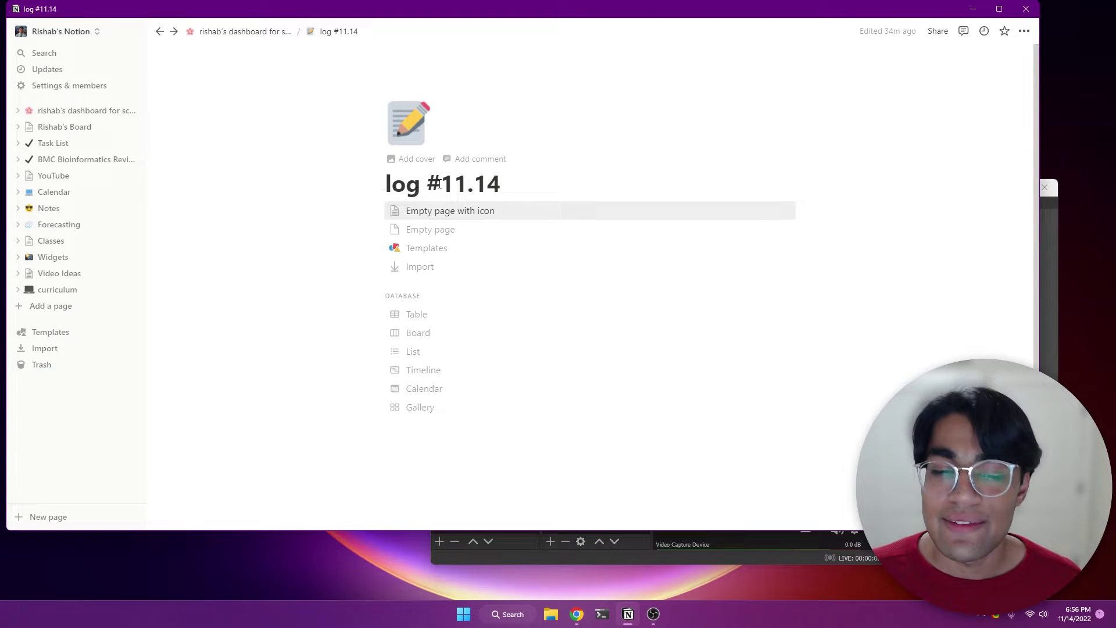
pyautogui.moveTo(439, 187); pyautogui.dragTo(506, 185)
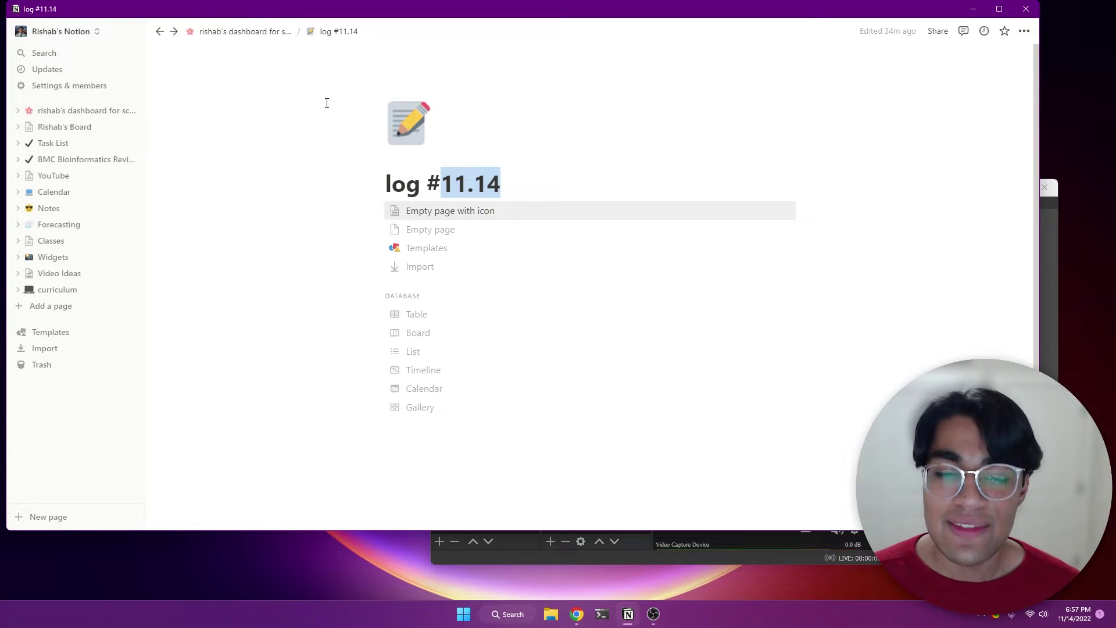
pyautogui.press('Right')
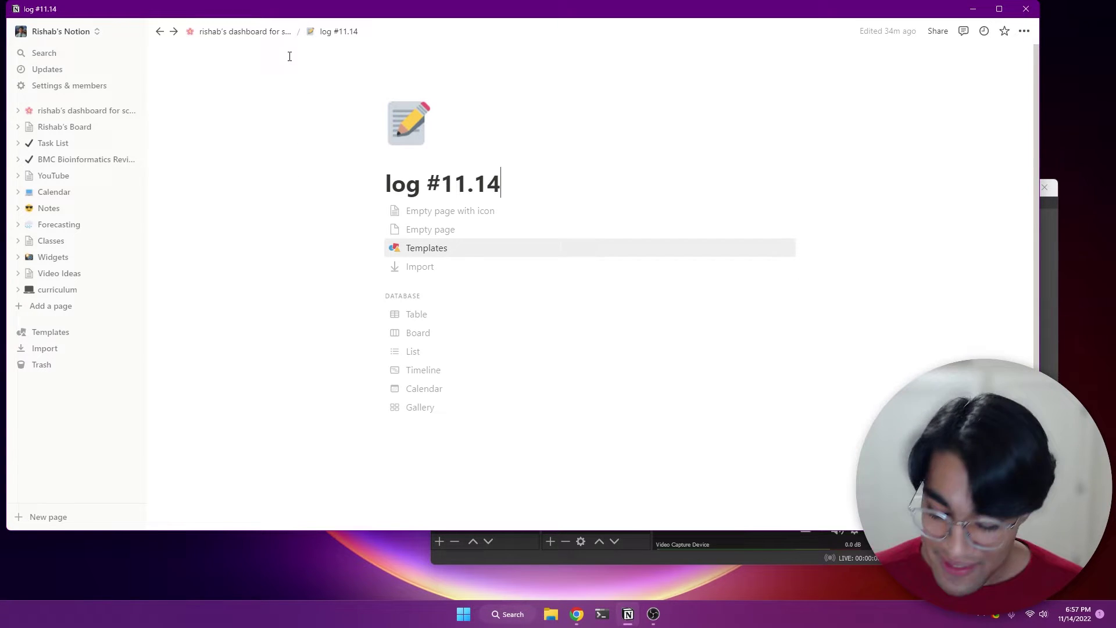
pyautogui.press('Return')
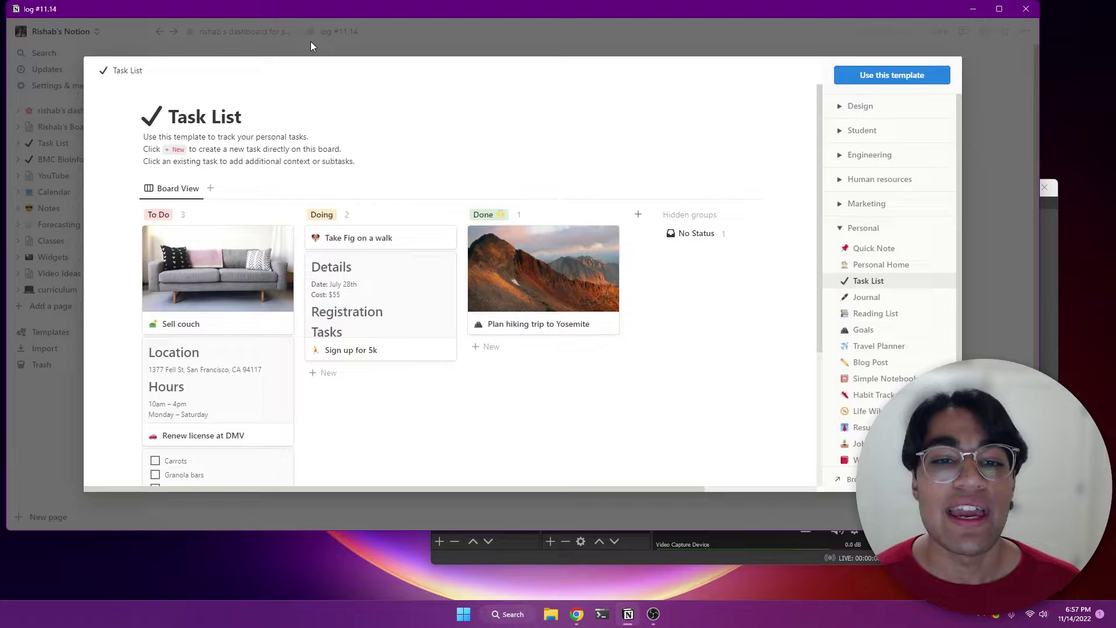
pyautogui.click(310, 42)
pyautogui.click(269, 32)
pyautogui.scroll(-5, 364, 177)
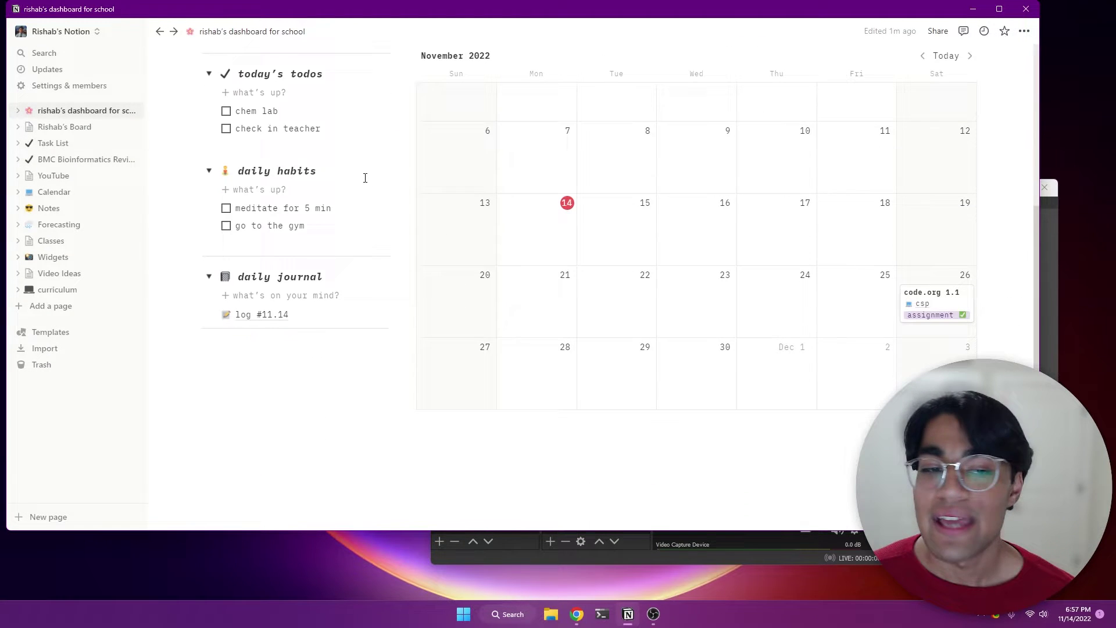
pyautogui.scroll(3, 377, 244)
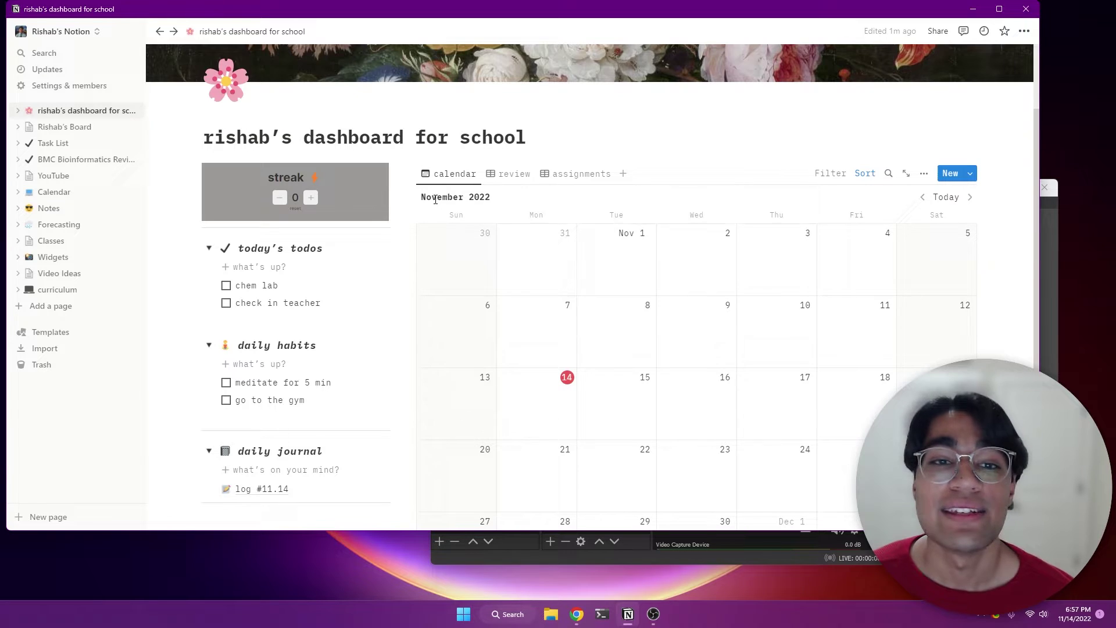
pyautogui.scroll(1, 435, 196)
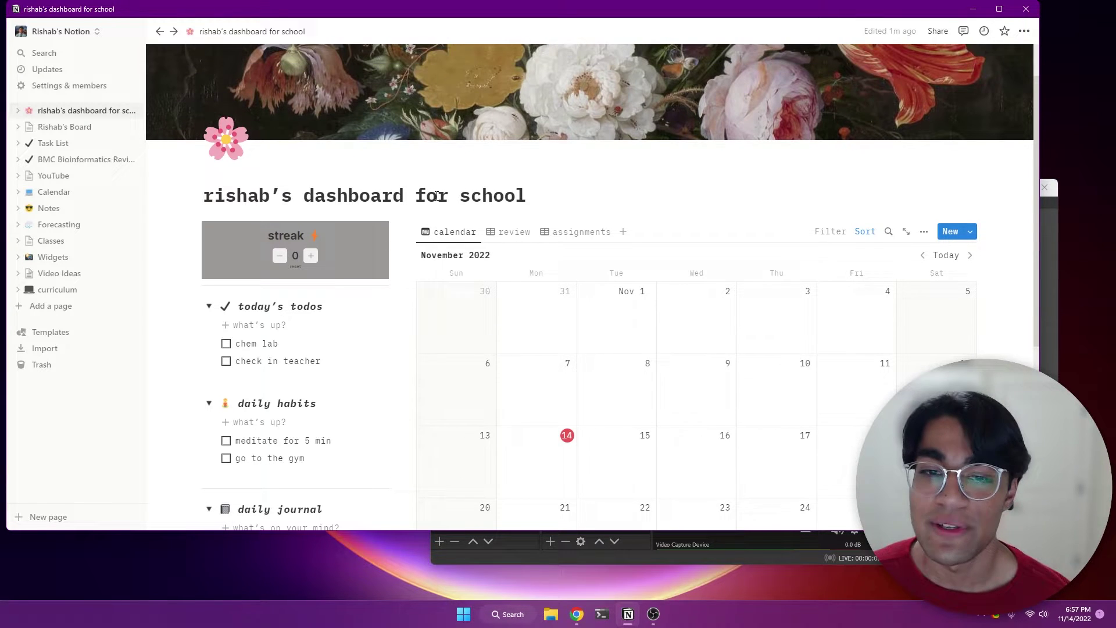
pyautogui.scroll(-2, 438, 194)
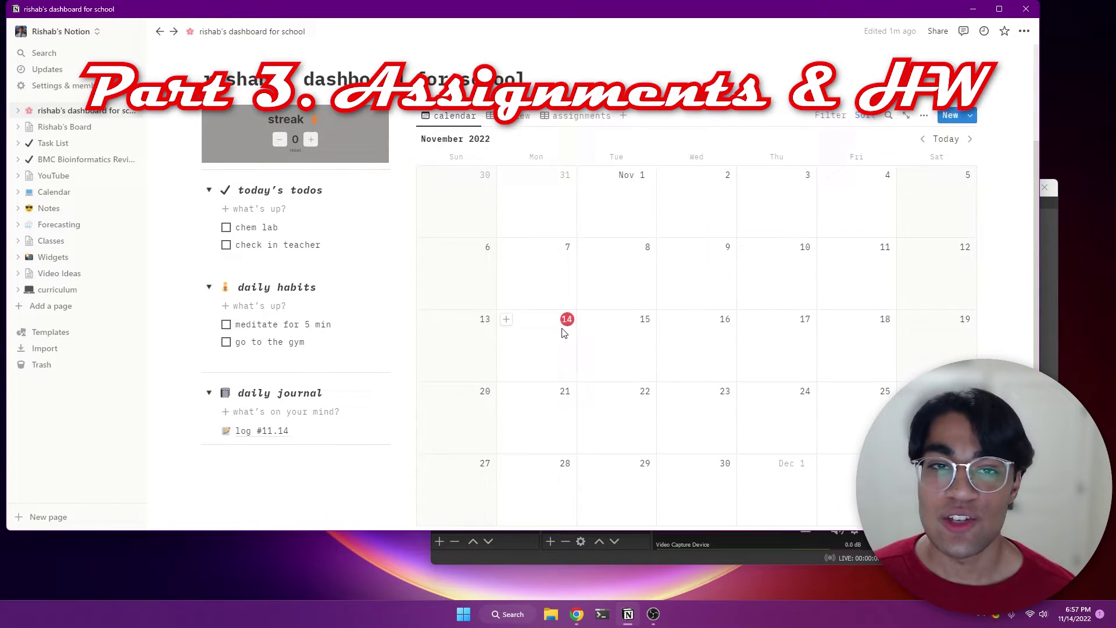
pyautogui.scroll(3, 562, 332)
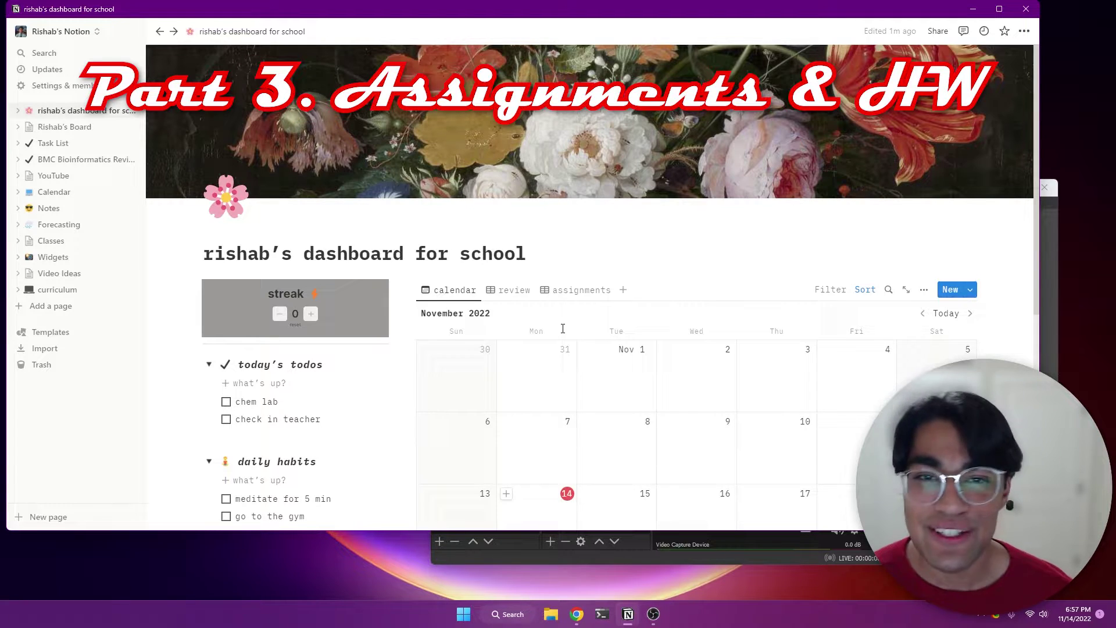
pyautogui.scroll(-2, 563, 330)
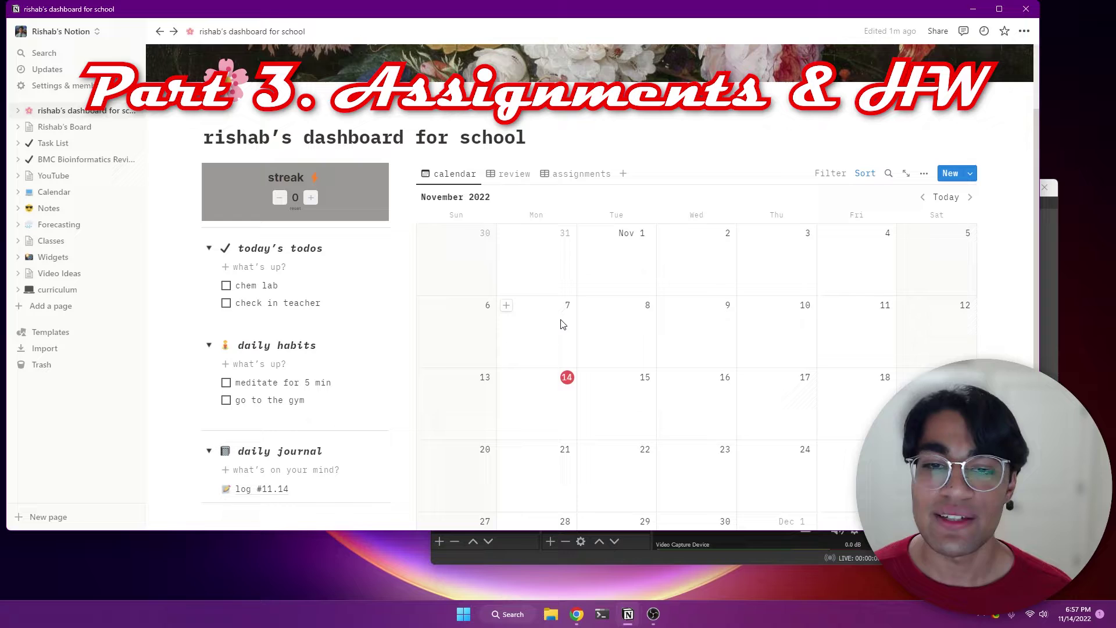
pyautogui.scroll(-1, 616, 348)
pyautogui.scroll(3, 700, 348)
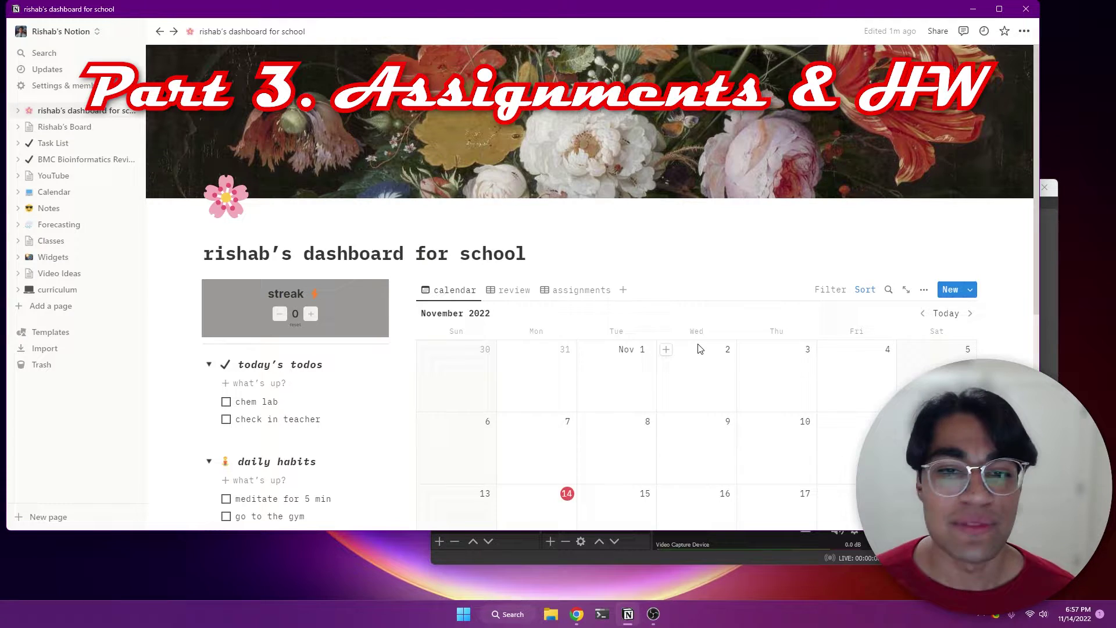
pyautogui.scroll(-3, 700, 349)
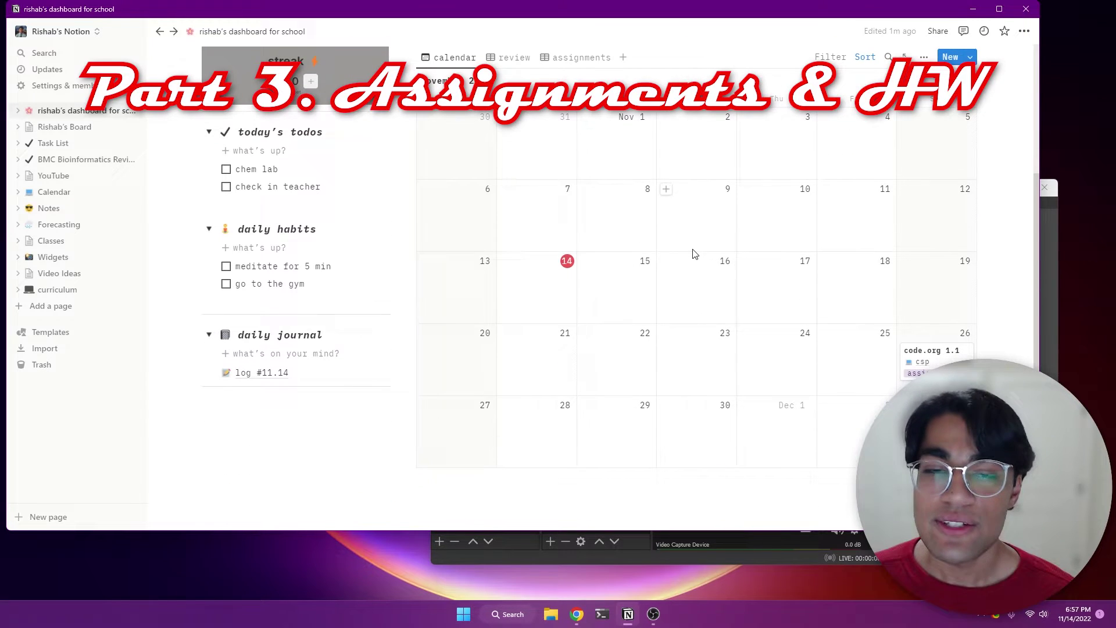
pyautogui.scroll(1, 693, 244)
pyautogui.scroll(-2, 698, 221)
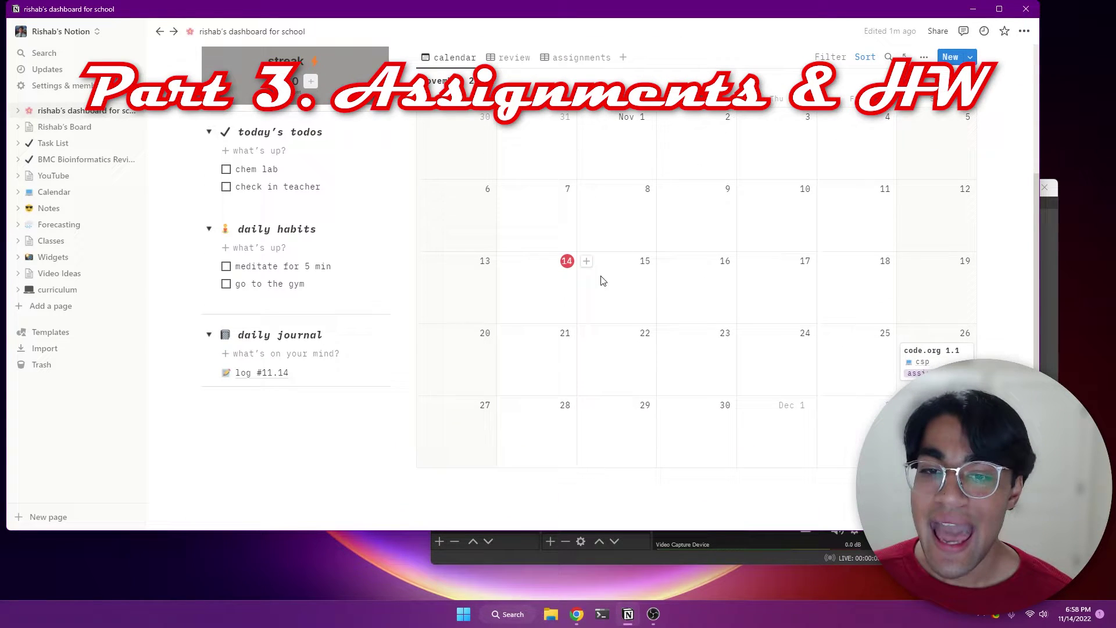
# Step: Create a 'lab #2' entry on November 15 linked to a new 'chem' course
pyautogui.click(584, 261)
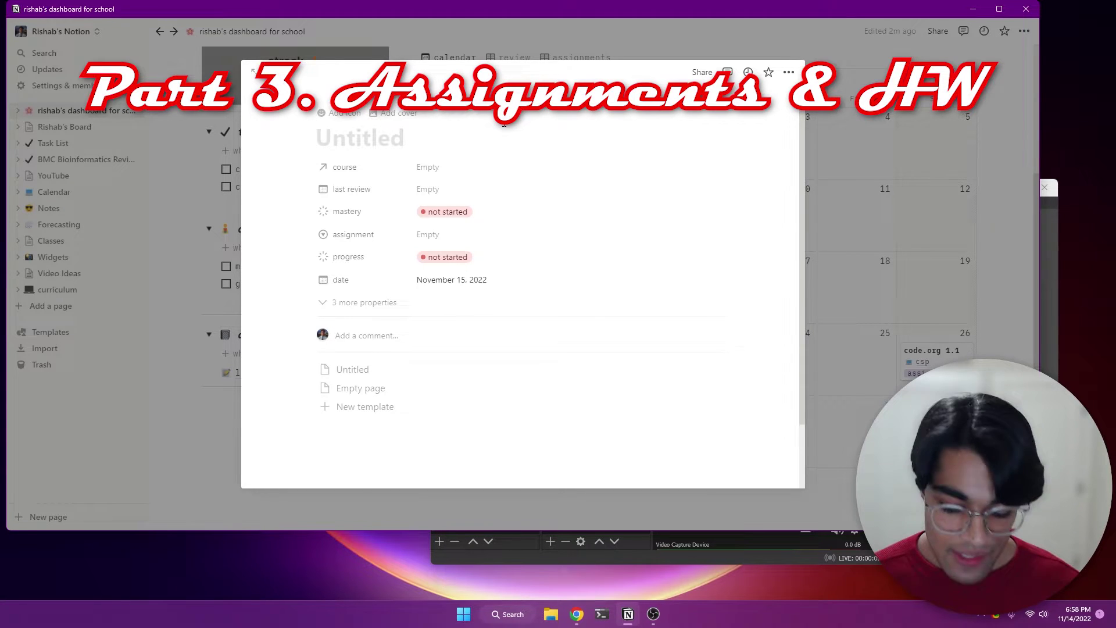
pyautogui.write('lab #2')
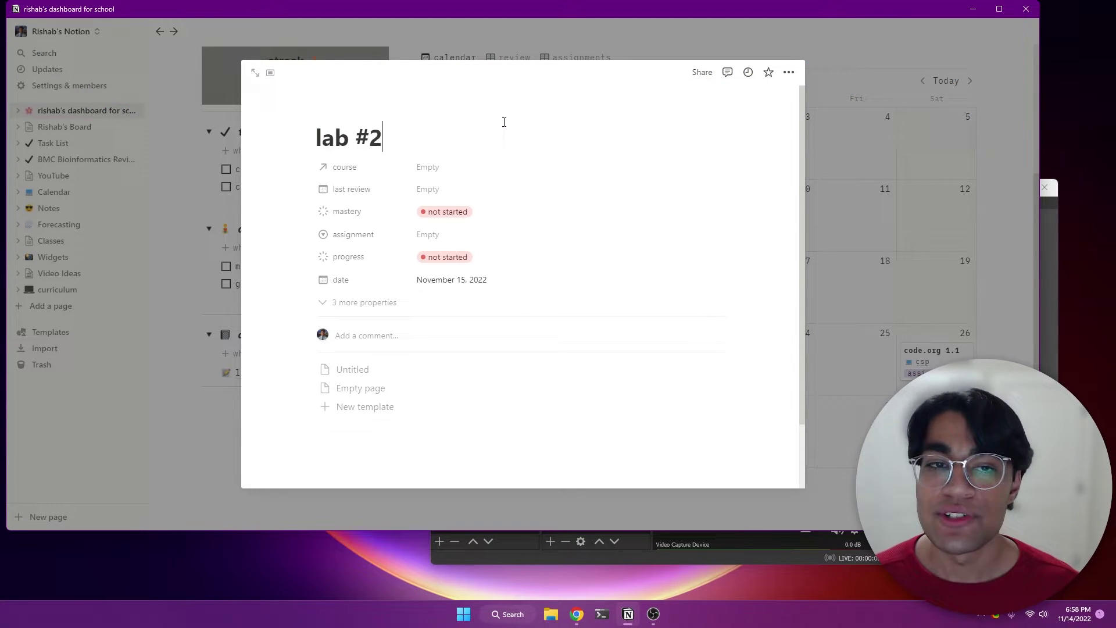
pyautogui.click(423, 167)
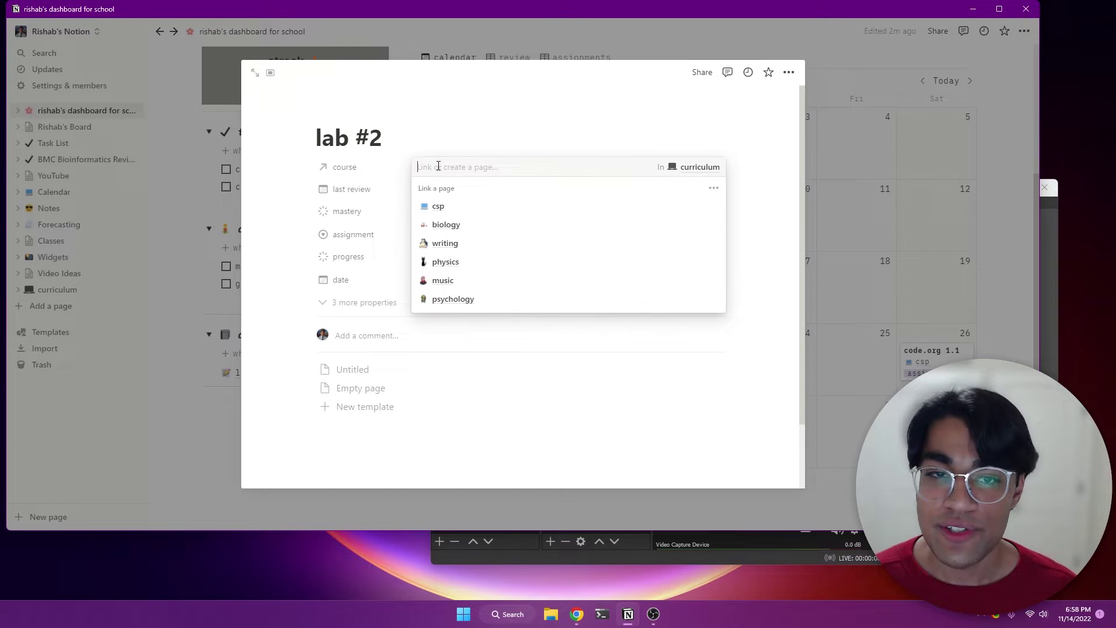
pyautogui.click(714, 187)
pyautogui.click(623, 185)
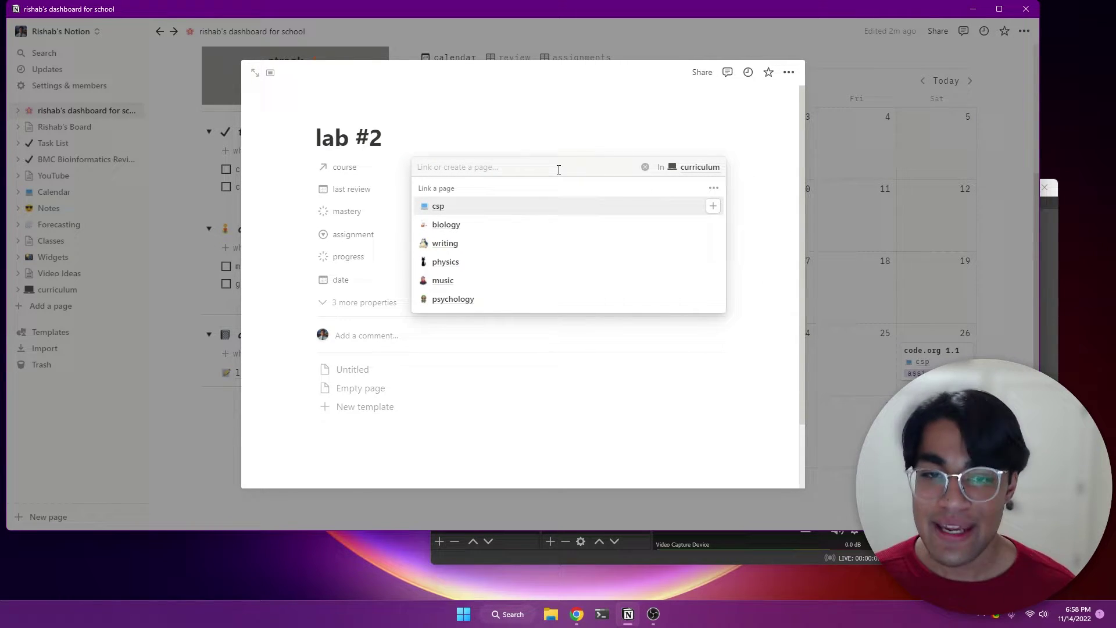
pyautogui.write('chem')
pyautogui.click(481, 215)
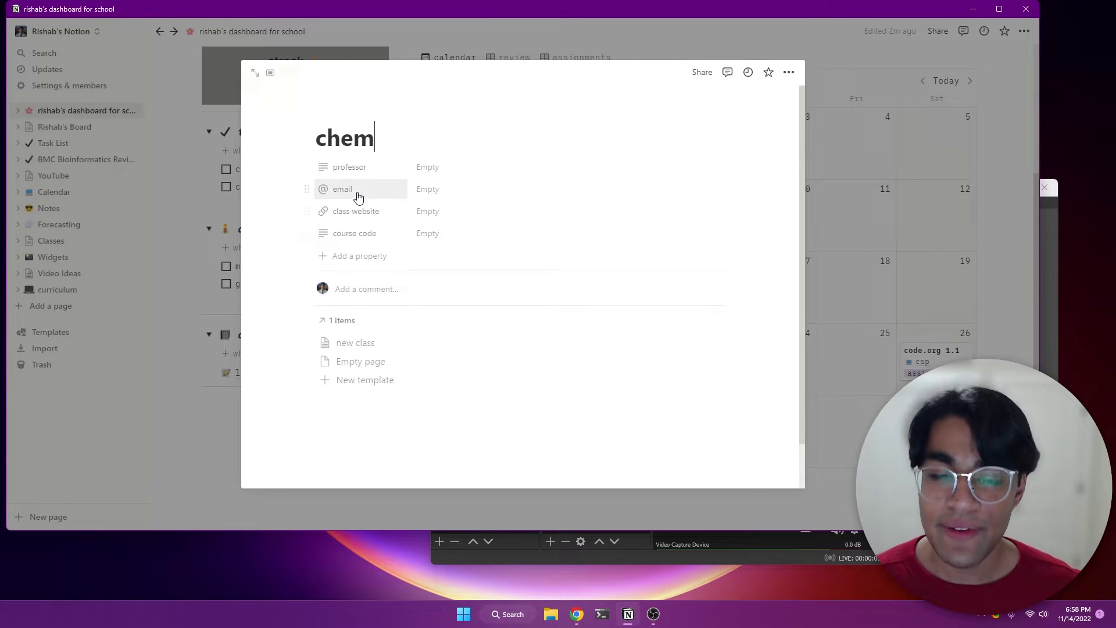
# Step: Enter the professor's name on the chem page and give it a test-tube icon
pyautogui.click(428, 167)
pyautogui.write('bob')
pyautogui.press('Return')
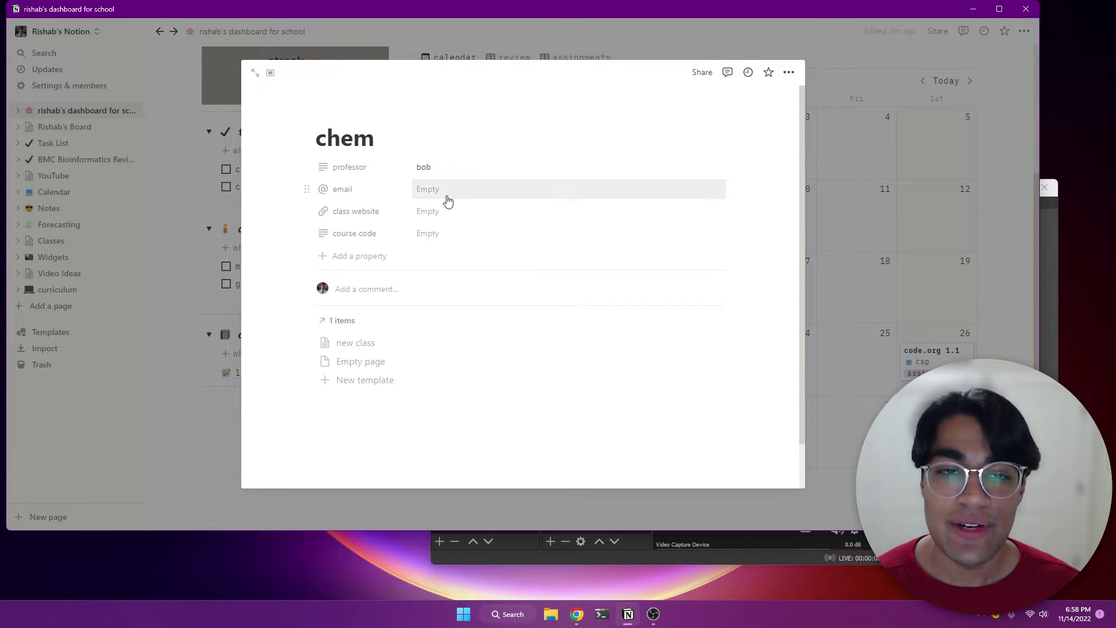
pyautogui.click(451, 233)
pyautogui.click(325, 145)
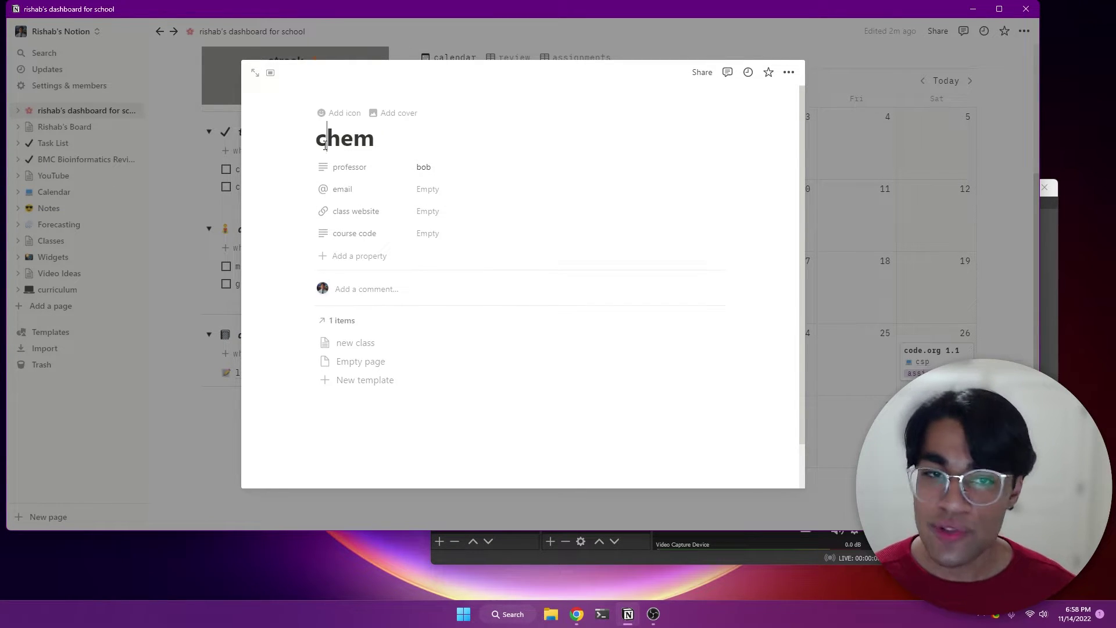
pyautogui.click(339, 118)
pyautogui.click(343, 164)
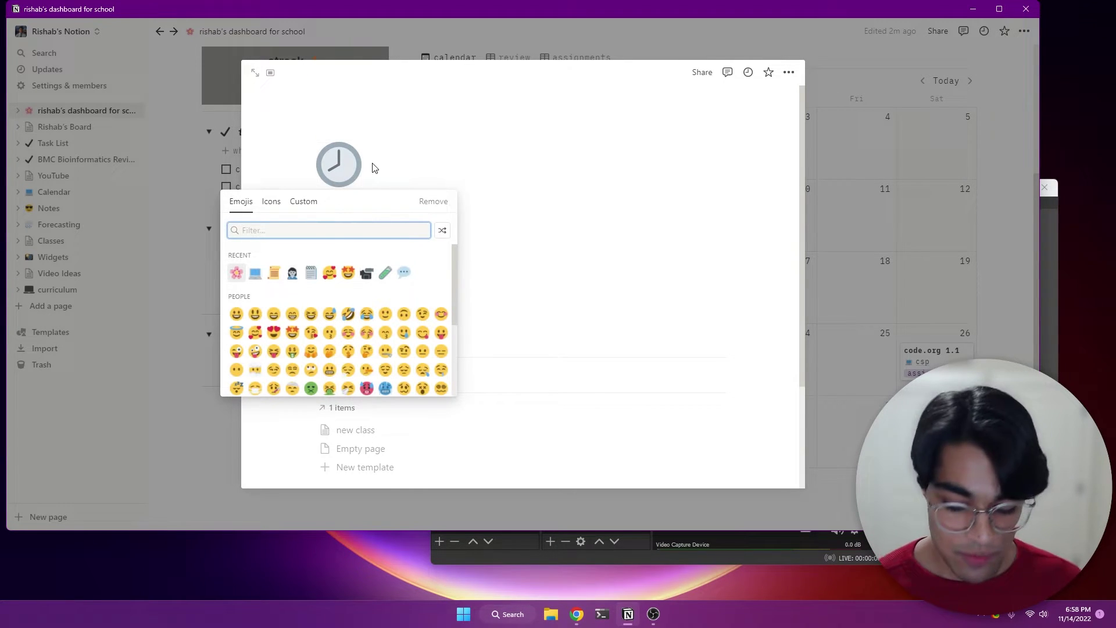
pyautogui.press('Right')
pyautogui.press('Right')
pyautogui.press('Right')
pyautogui.press('Right')
pyautogui.press('Right')
pyautogui.press('Right')
pyautogui.press('Right')
pyautogui.press('Right')
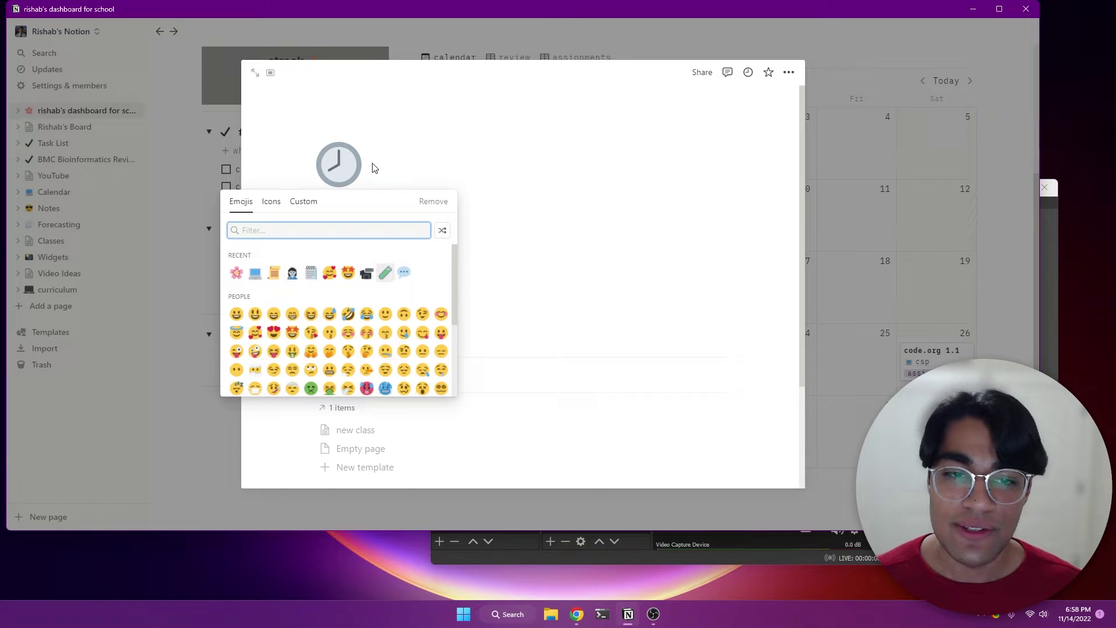
pyautogui.press('Return')
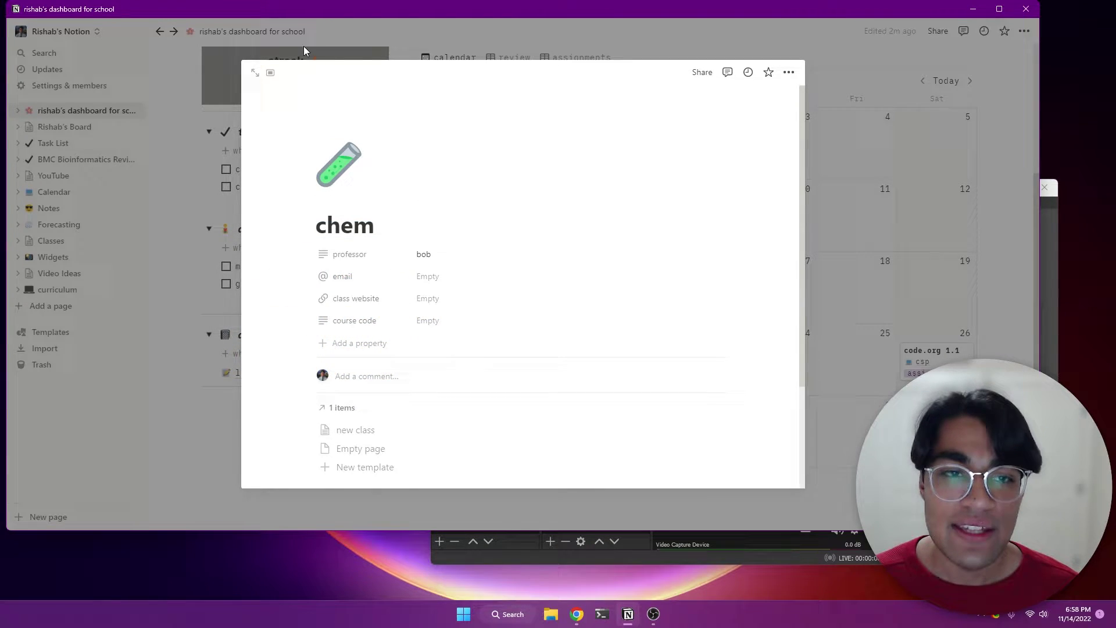
pyautogui.click(304, 46)
# Step: Open lab #2, leaving last review empty and mastery as not started
pyautogui.click(640, 302)
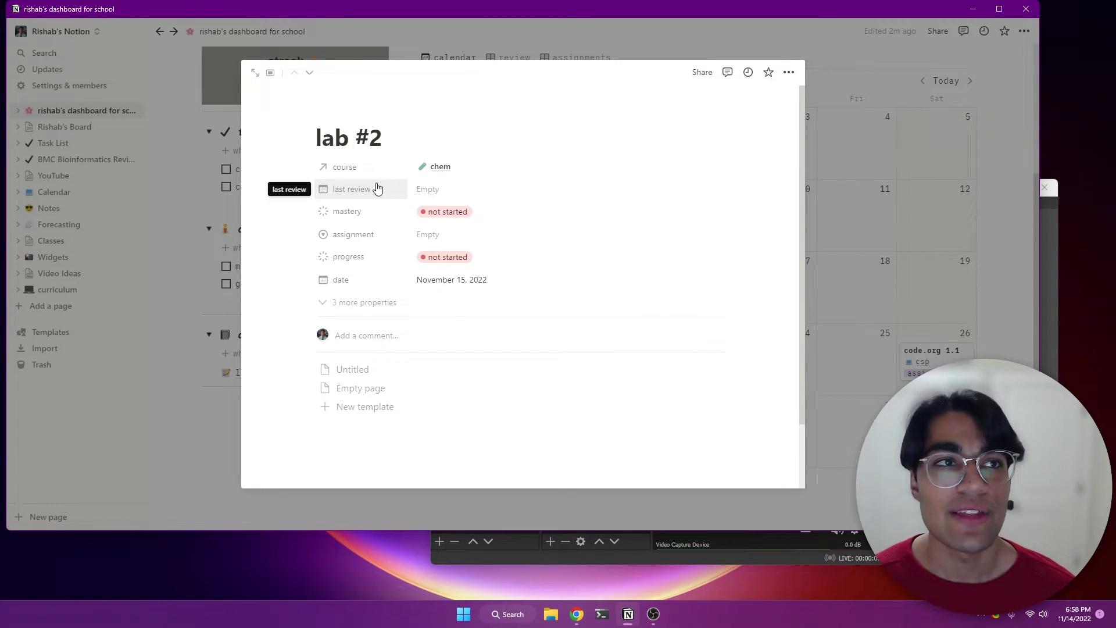
pyautogui.click(440, 192)
pyautogui.click(381, 180)
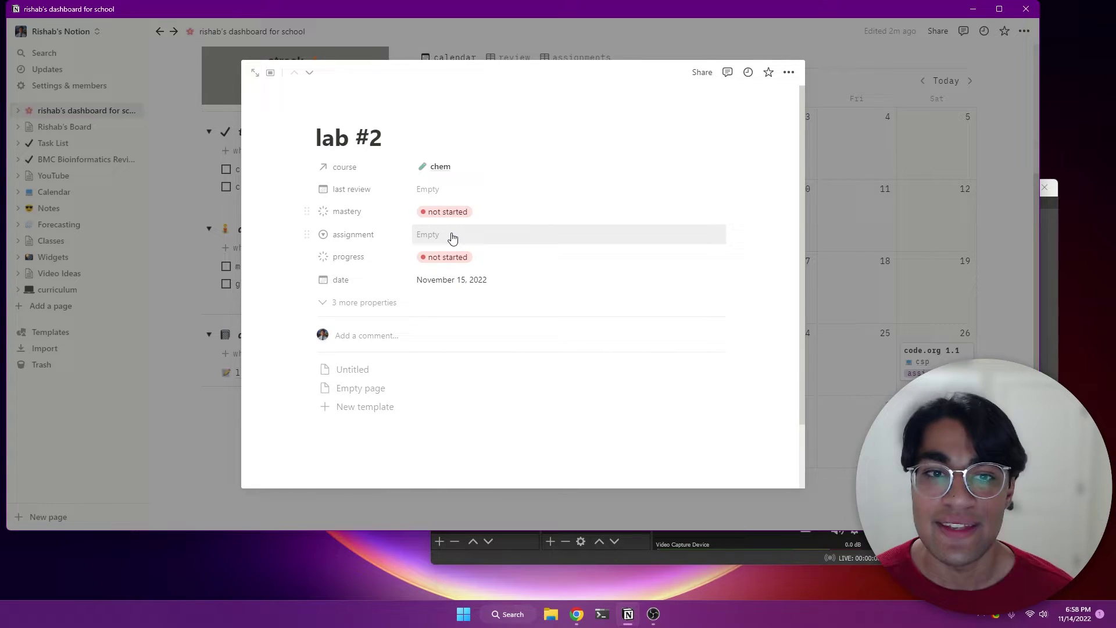
pyautogui.click(445, 216)
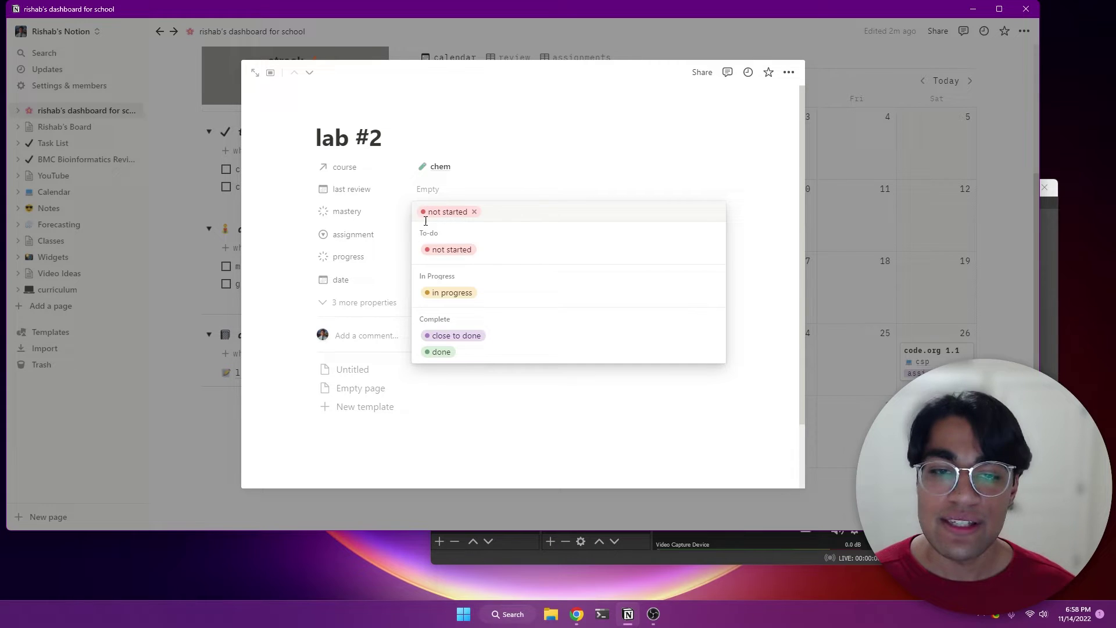
pyautogui.click(388, 220)
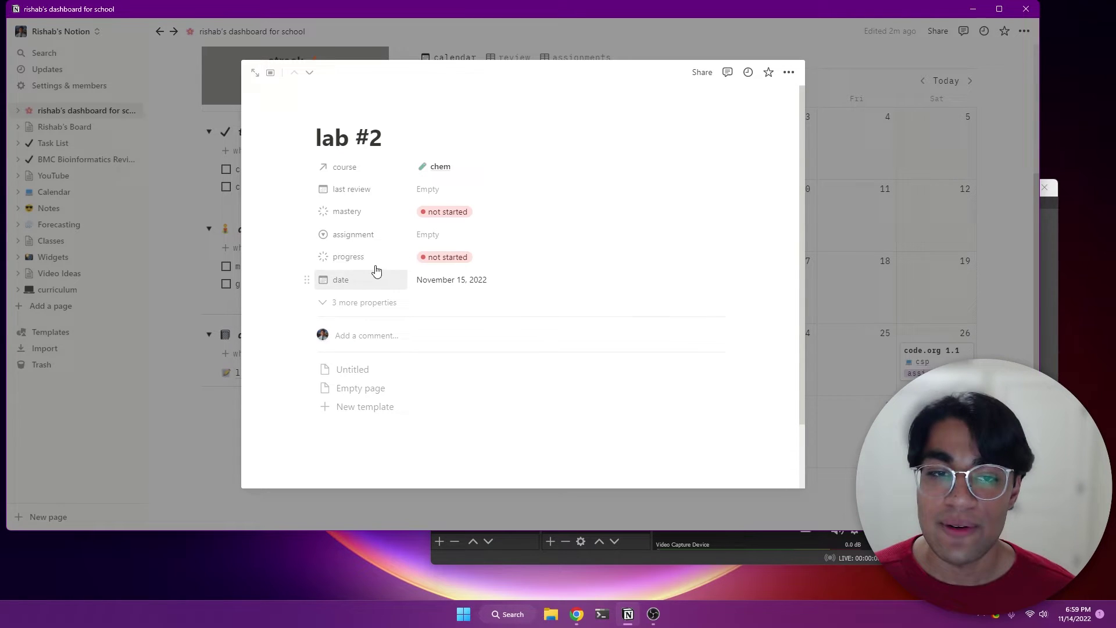
# Step: Set lab #2 to 'assignment ✅' with 'pending' progress, keeping the November 15, 2022 date
pyautogui.click(433, 235)
pyautogui.click(481, 274)
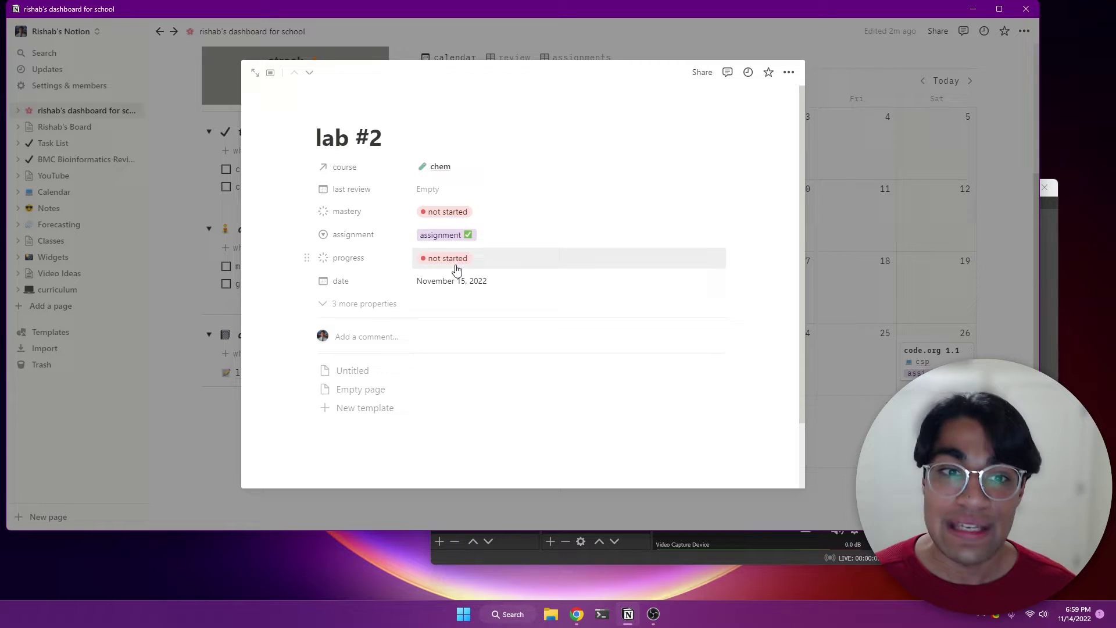
pyautogui.click(458, 269)
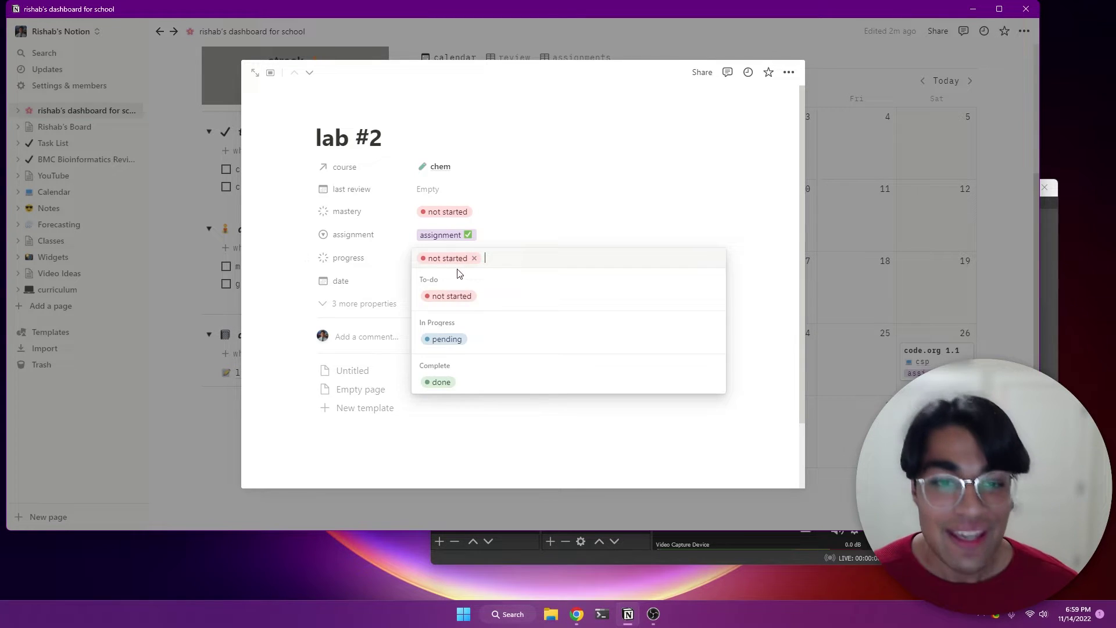
pyautogui.click(466, 341)
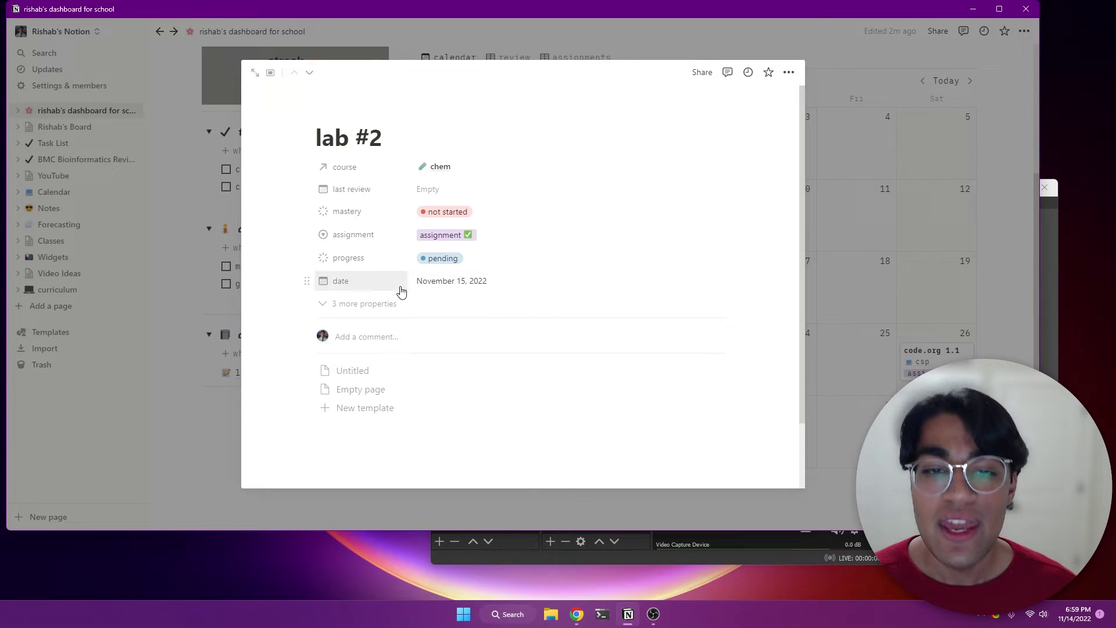
pyautogui.click(448, 283)
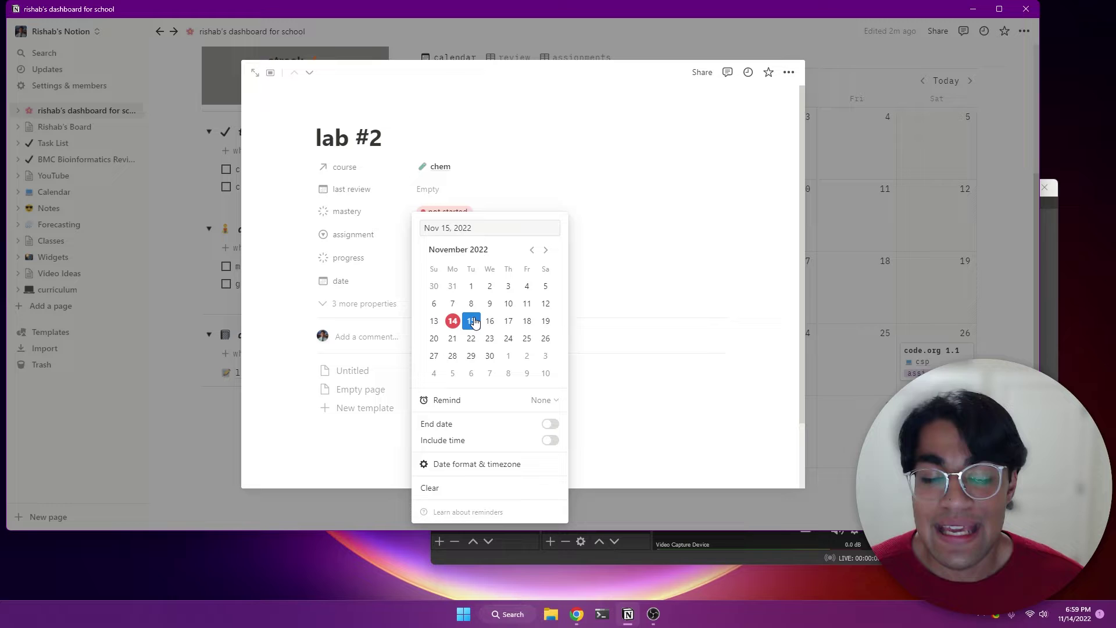
pyautogui.click(591, 273)
pyautogui.click(952, 235)
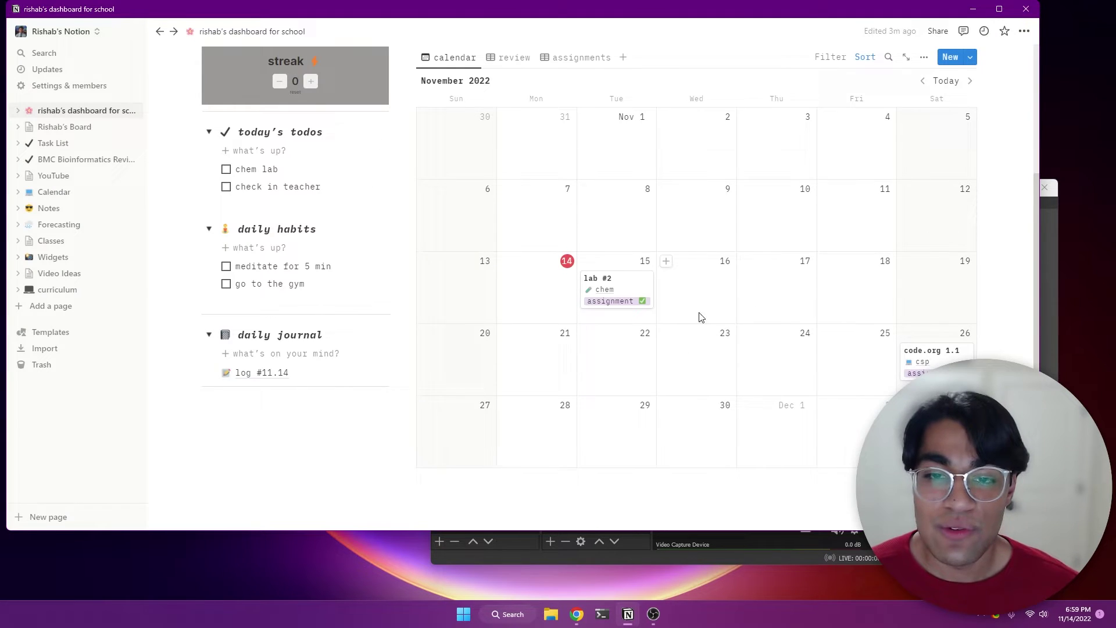
pyautogui.scroll(3, 686, 326)
pyautogui.scroll(-2, 651, 331)
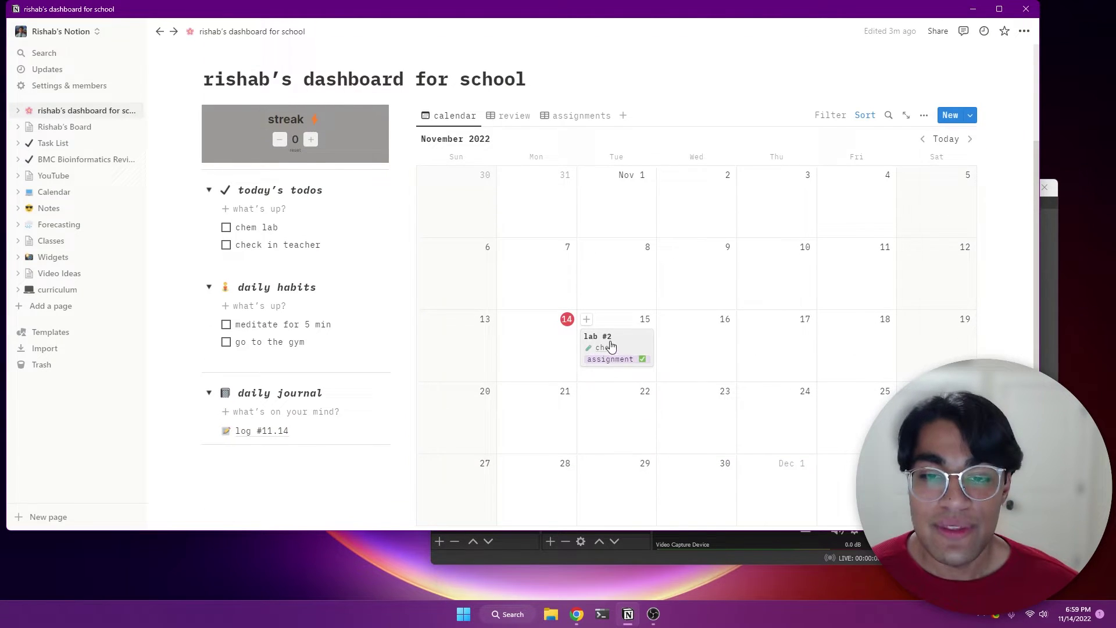
pyautogui.scroll(-3, 633, 340)
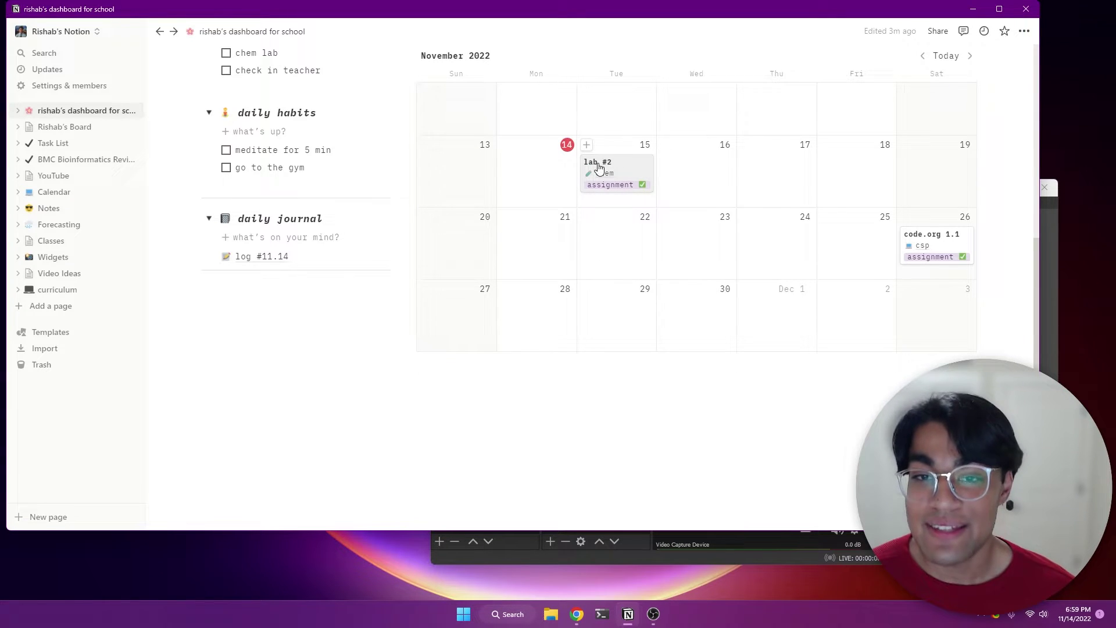
pyautogui.scroll(-1, 954, 244)
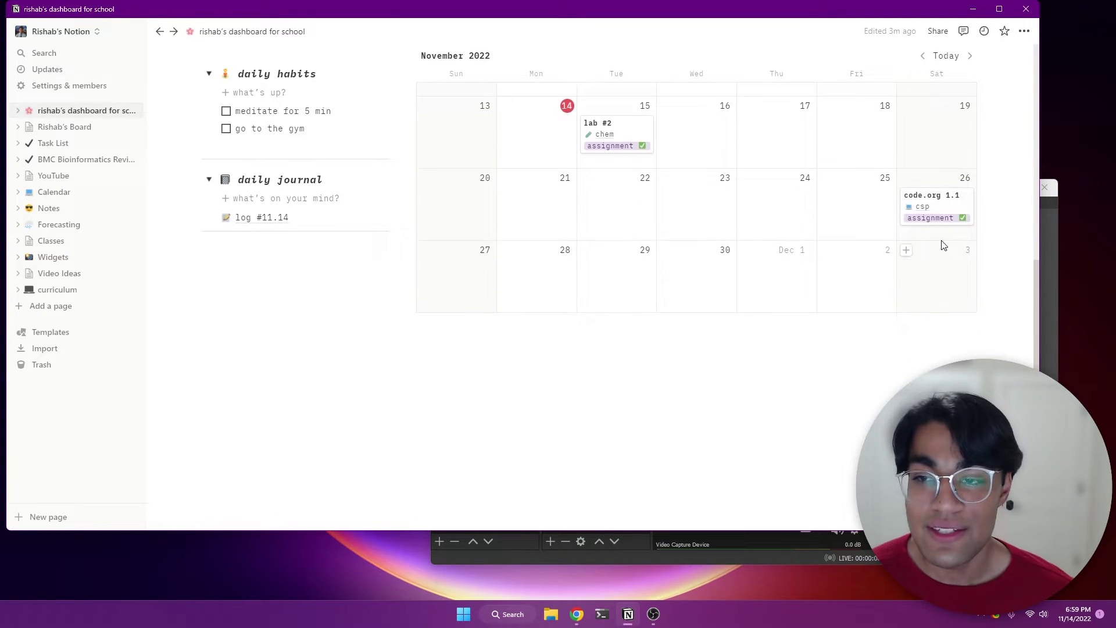
pyautogui.scroll(1, 953, 244)
pyautogui.scroll(-1, 954, 244)
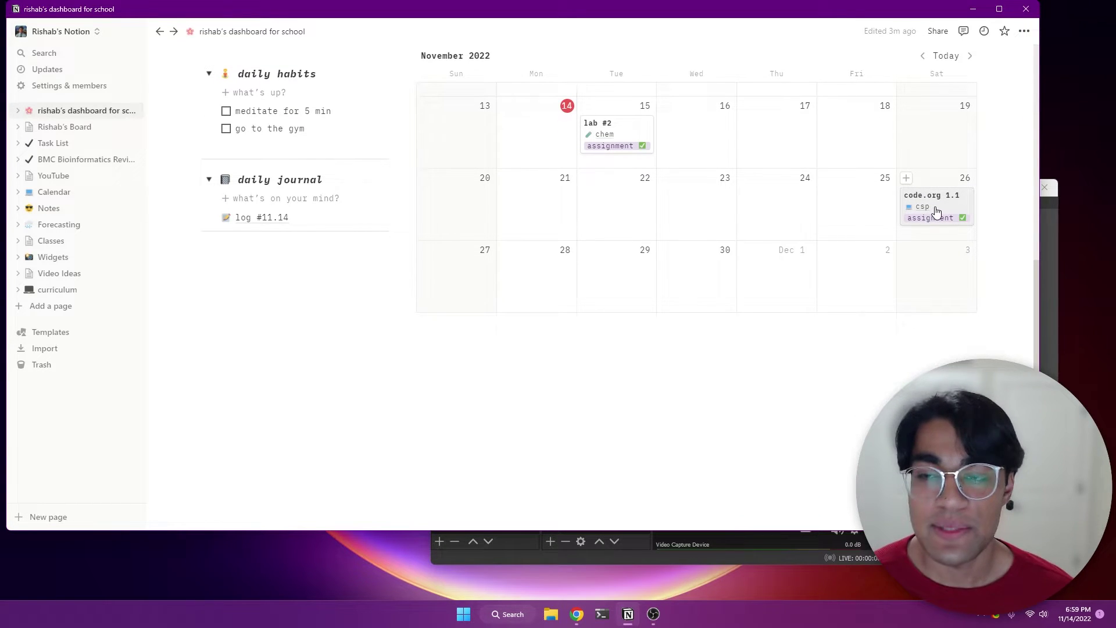
pyautogui.scroll(1, 912, 239)
pyautogui.scroll(5, 813, 232)
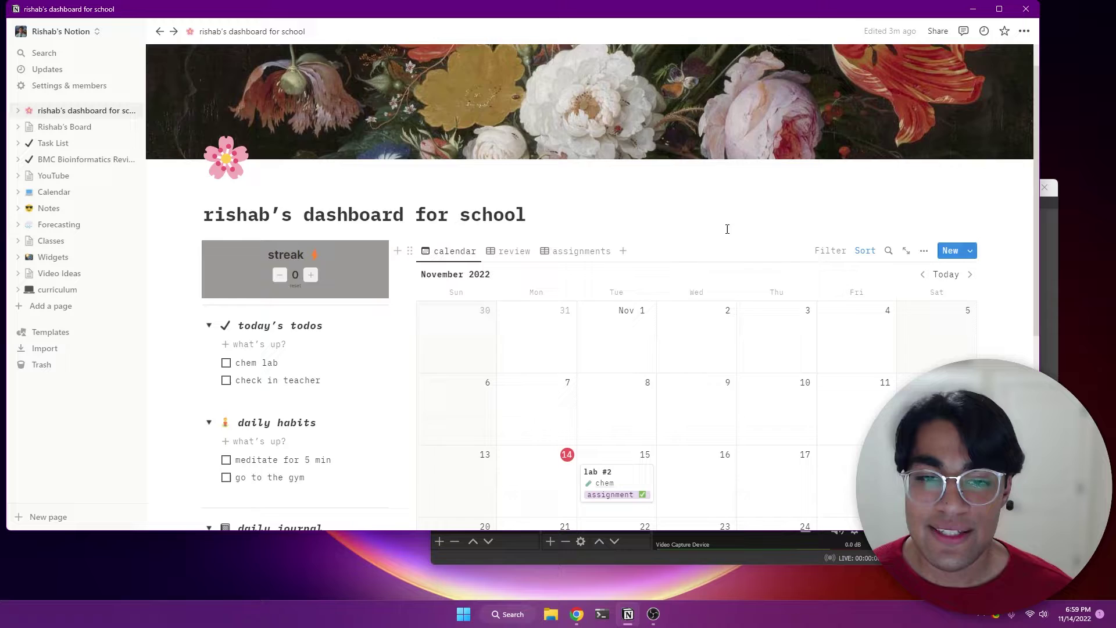
pyautogui.scroll(-3, 640, 221)
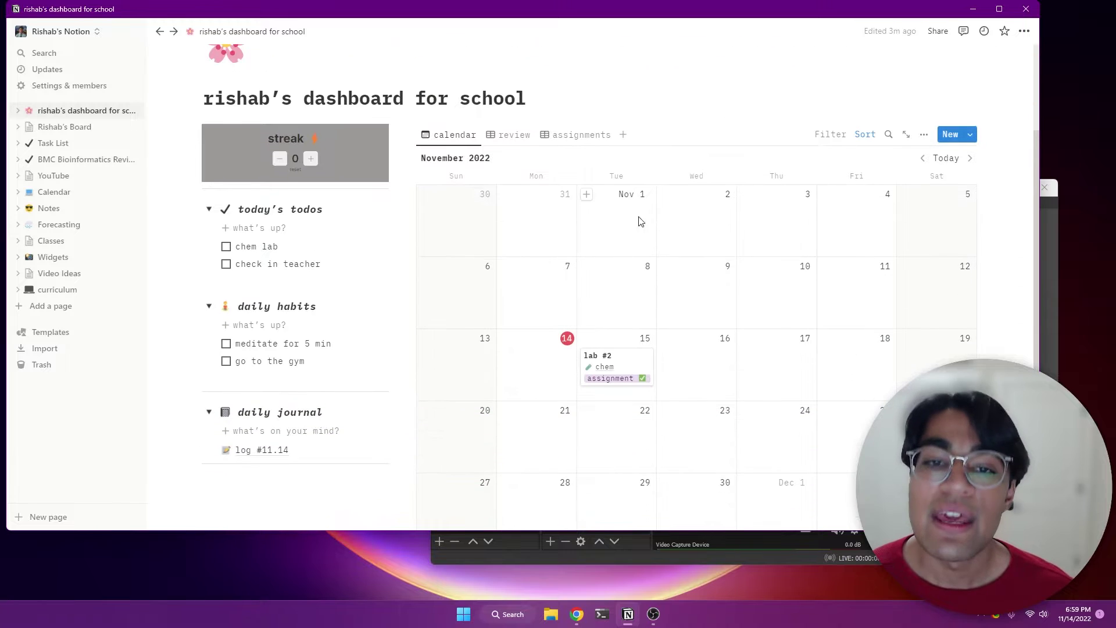
# Step: Move the assignments view tab between calendar and review
pyautogui.click(513, 137)
pyautogui.click(549, 140)
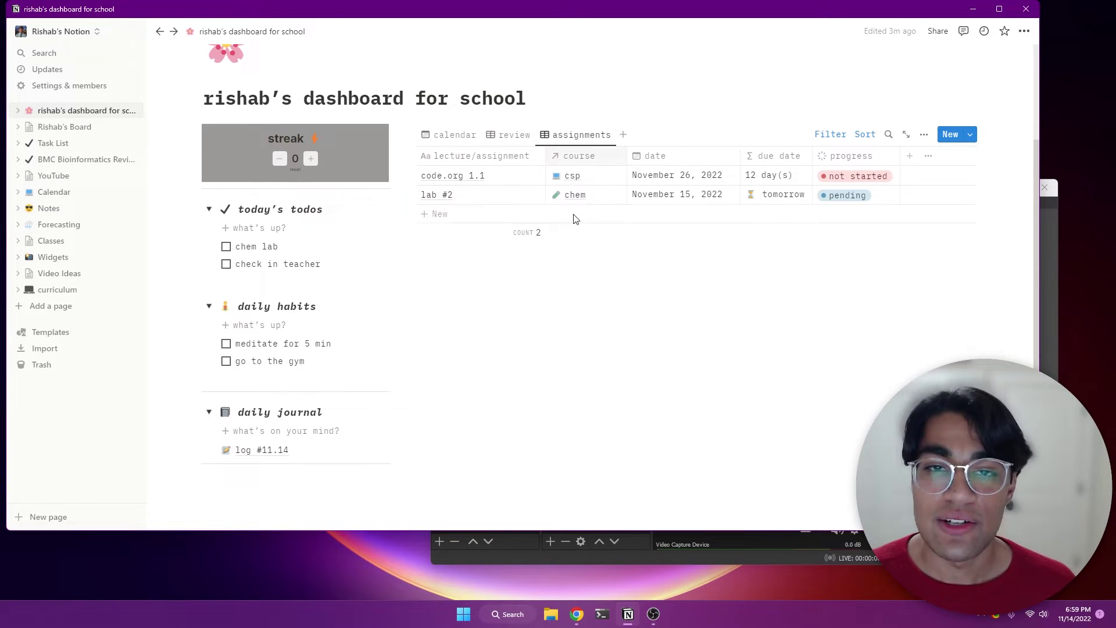
pyautogui.scroll(3, 569, 215)
pyautogui.moveTo(540, 196); pyautogui.dragTo(501, 195)
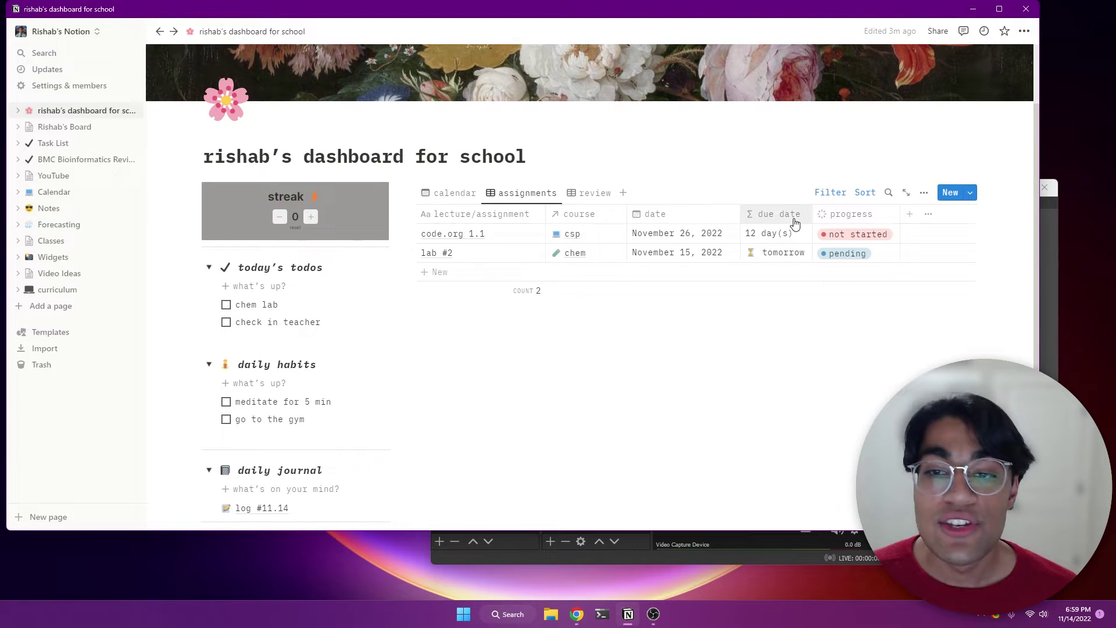
# Step: Inspect the due-date formulas and code.org 1.1's progress options in the assignments table
pyautogui.click(784, 259)
pyautogui.press('Escape')
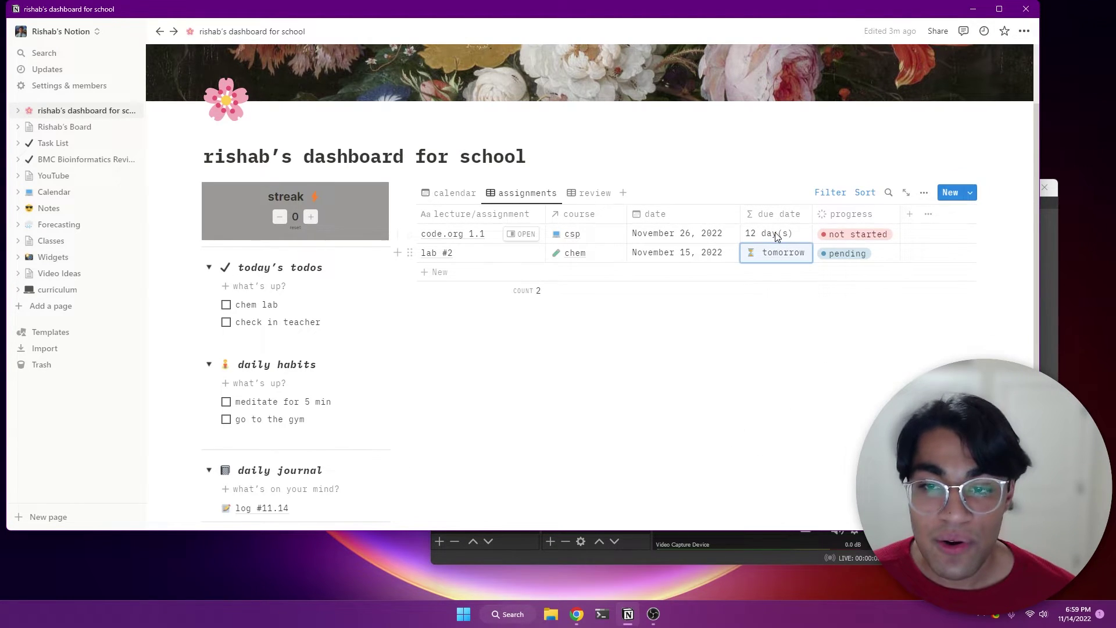
pyautogui.click(775, 233)
pyautogui.press('Escape')
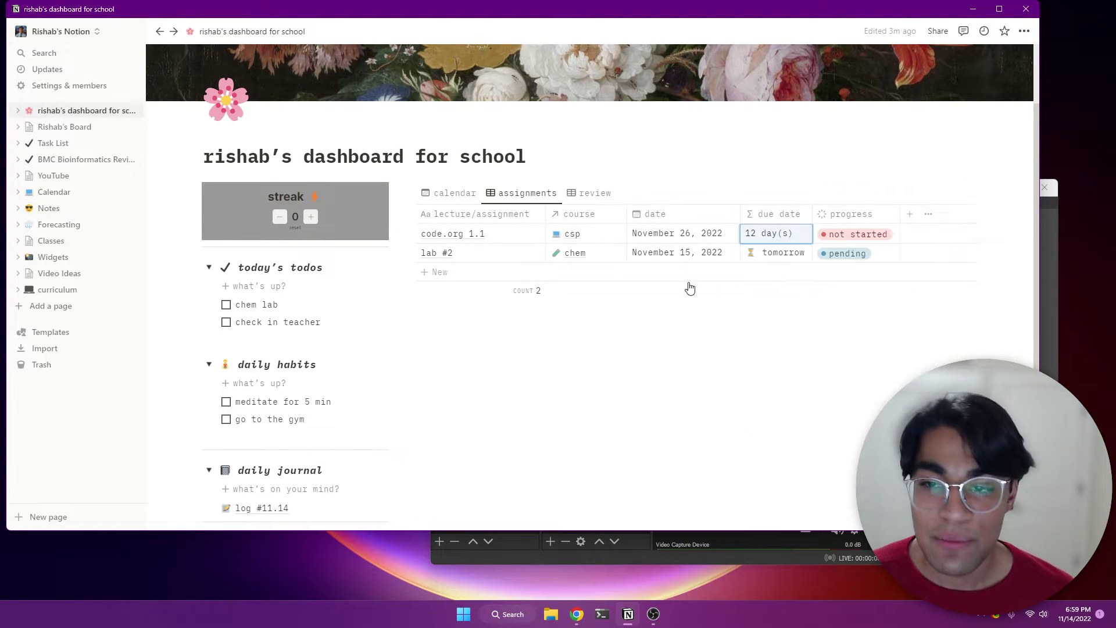
pyautogui.click(846, 237)
pyautogui.press('Escape')
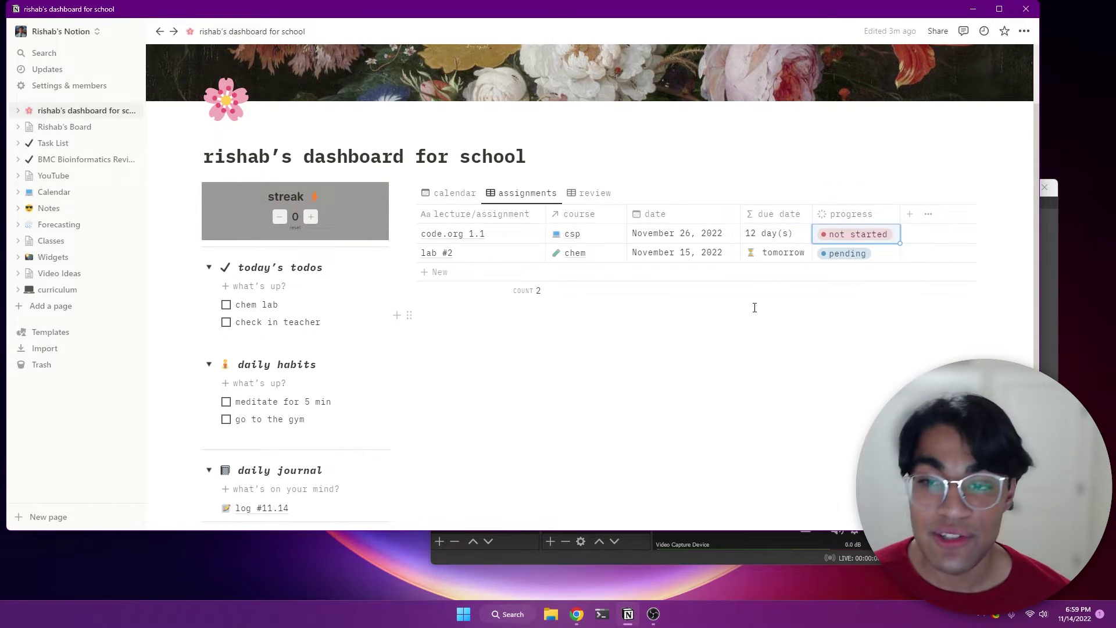
pyautogui.click(831, 231)
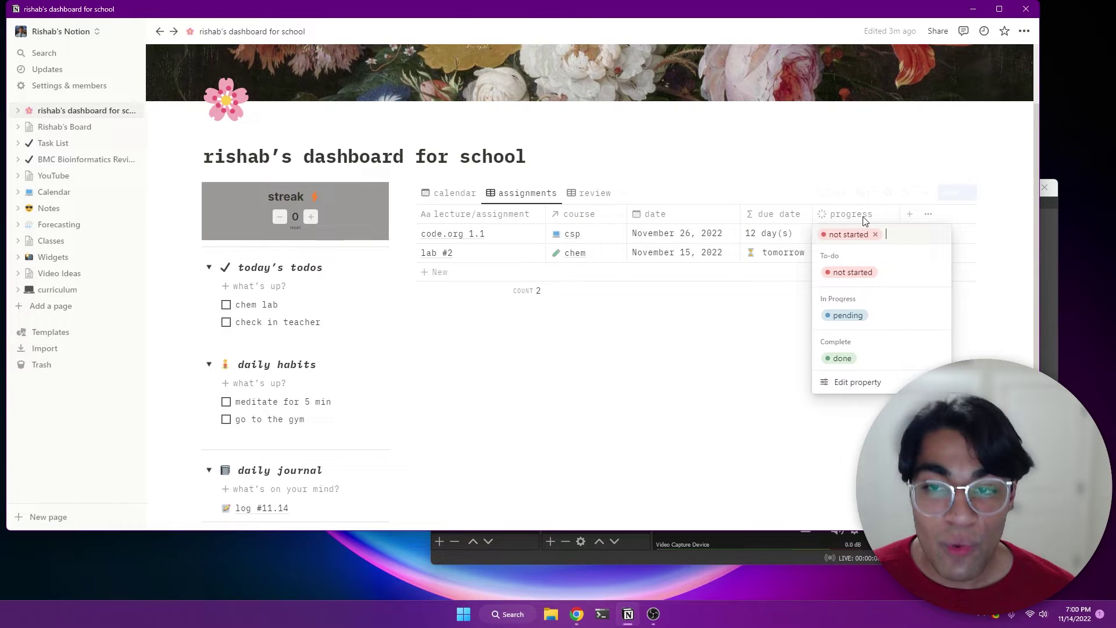
pyautogui.click(745, 340)
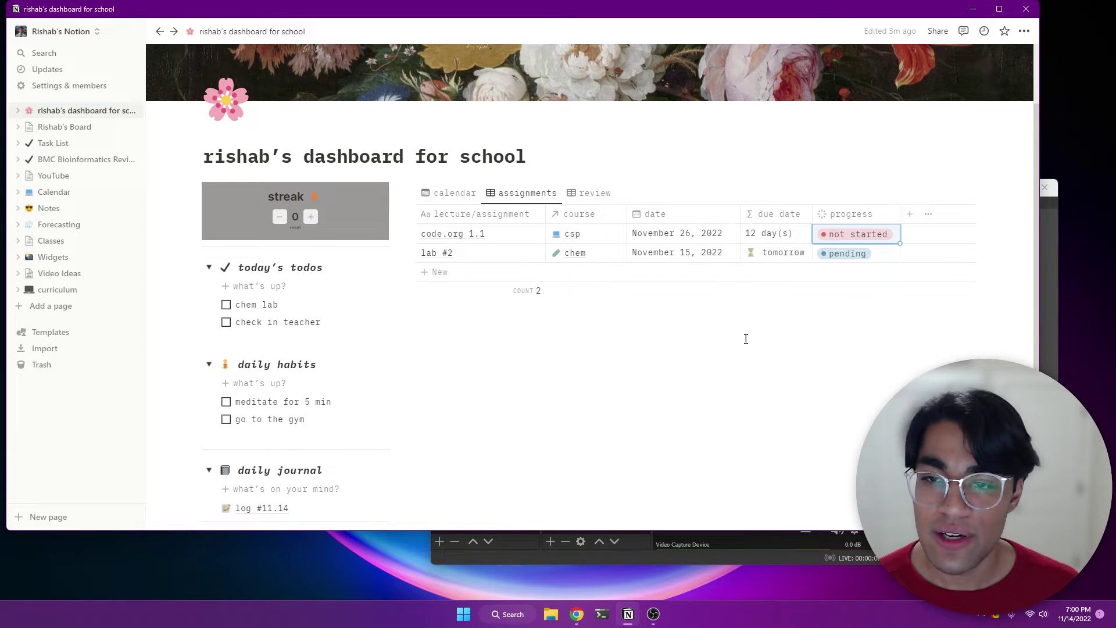
# Step: Sort the assignments by due date with lab #2 first, then return to the calendar view
pyautogui.click(797, 215)
pyautogui.click(789, 299)
pyautogui.click(776, 331)
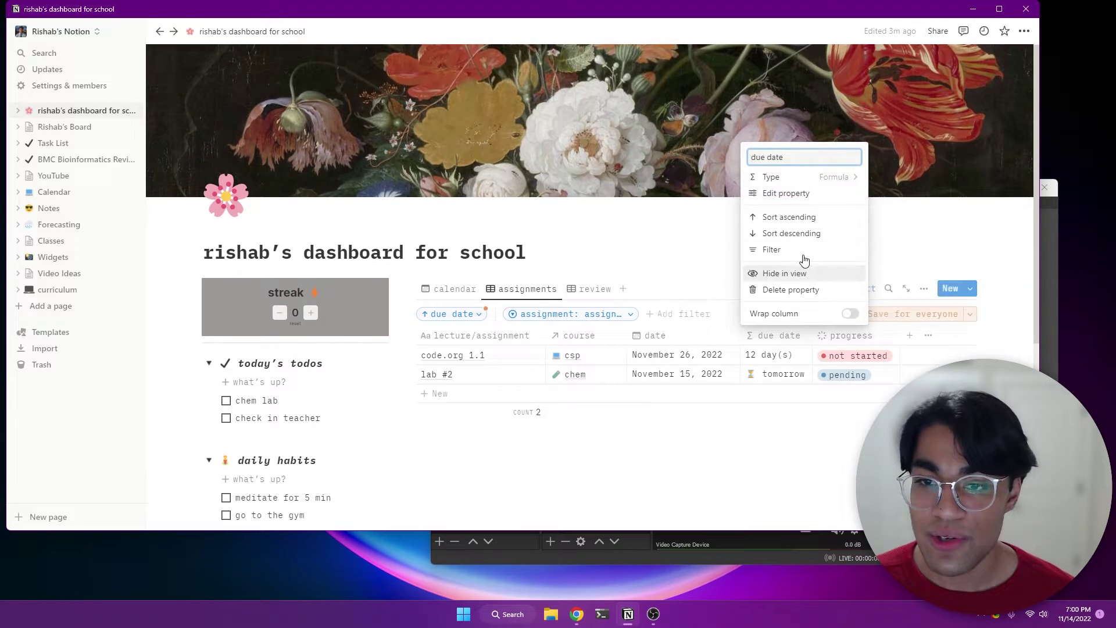
pyautogui.click(791, 230)
pyautogui.scroll(5, 745, 292)
pyautogui.click(448, 230)
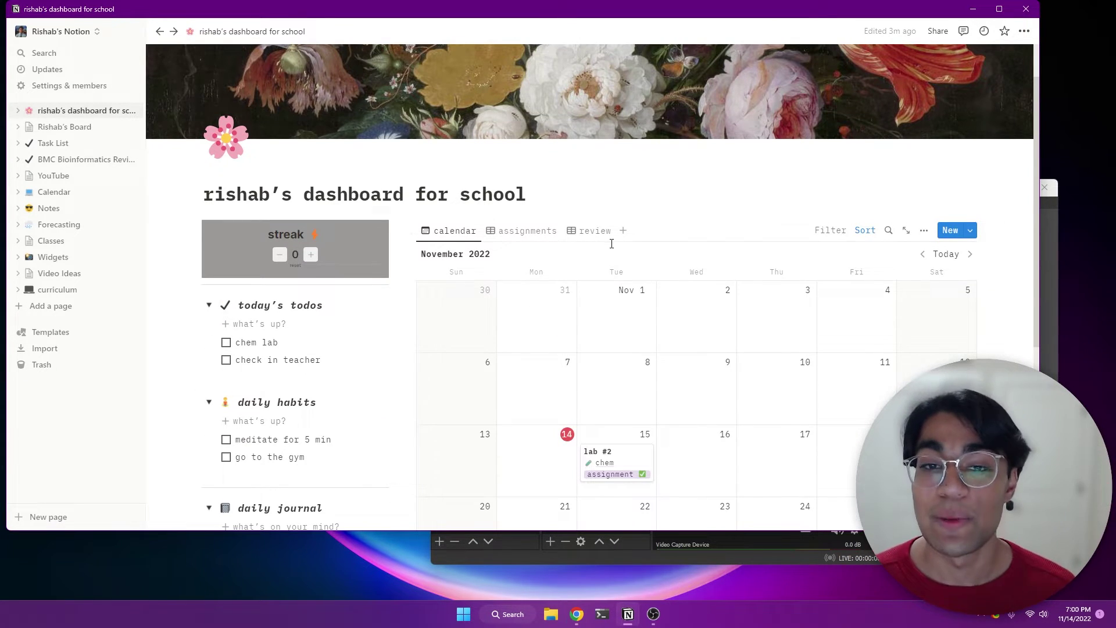
pyautogui.click(612, 233)
pyautogui.scroll(-1, 611, 232)
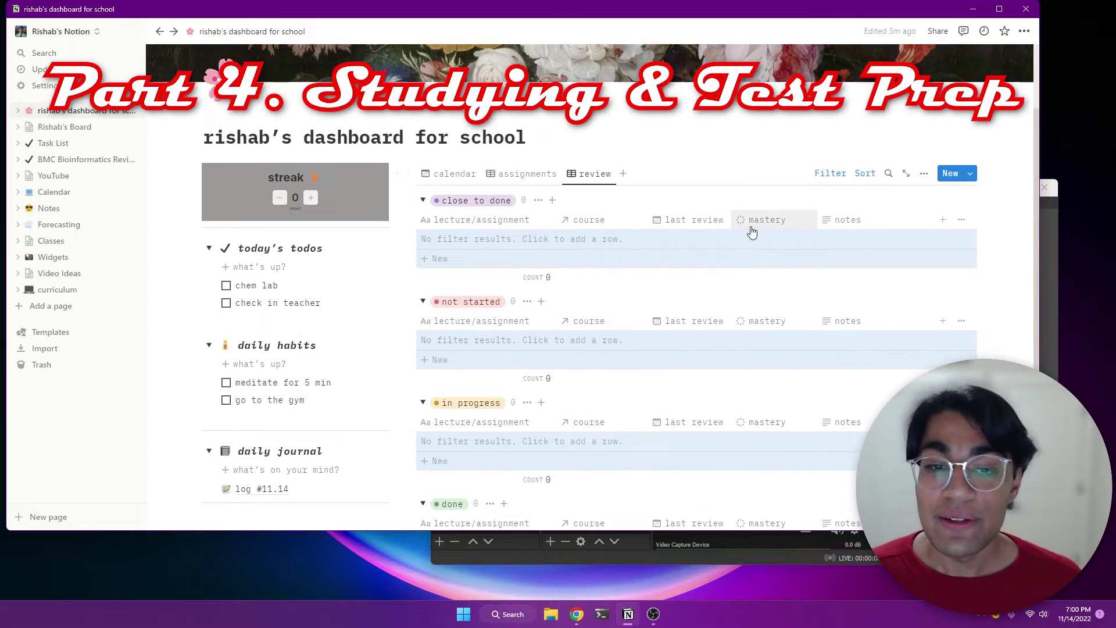
pyautogui.click(454, 173)
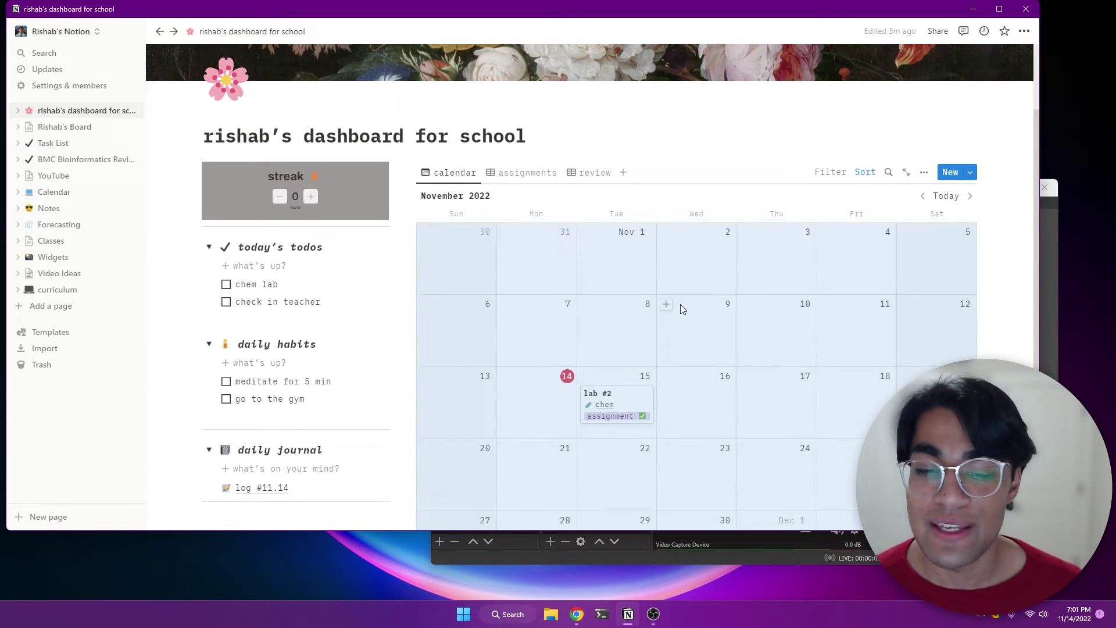
pyautogui.scroll(-5, 680, 306)
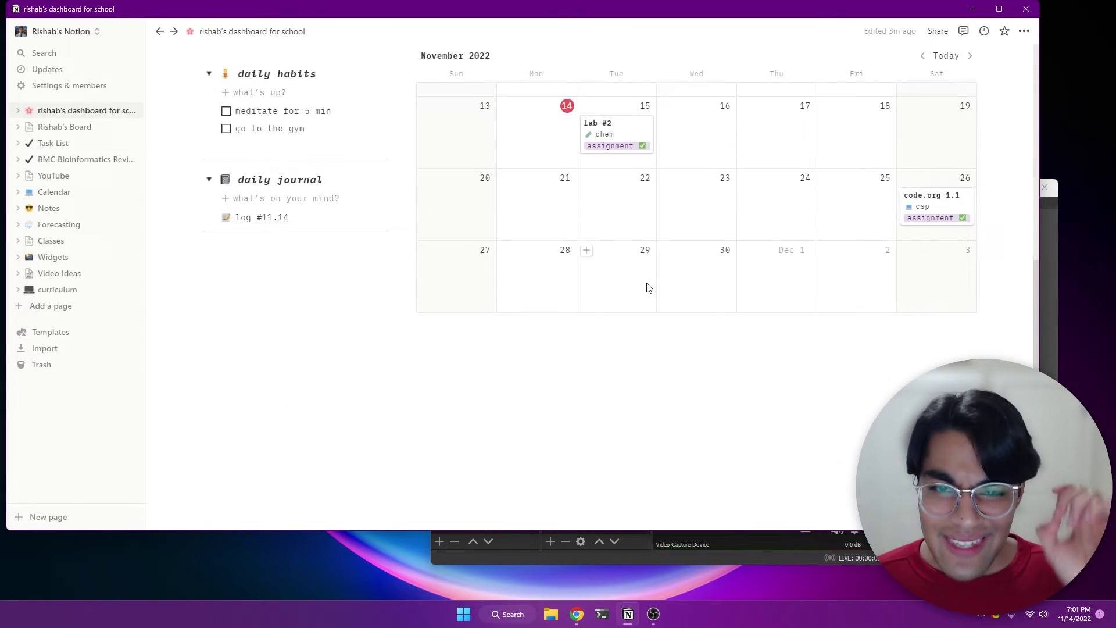
pyautogui.scroll(1, 645, 289)
pyautogui.scroll(2, 523, 247)
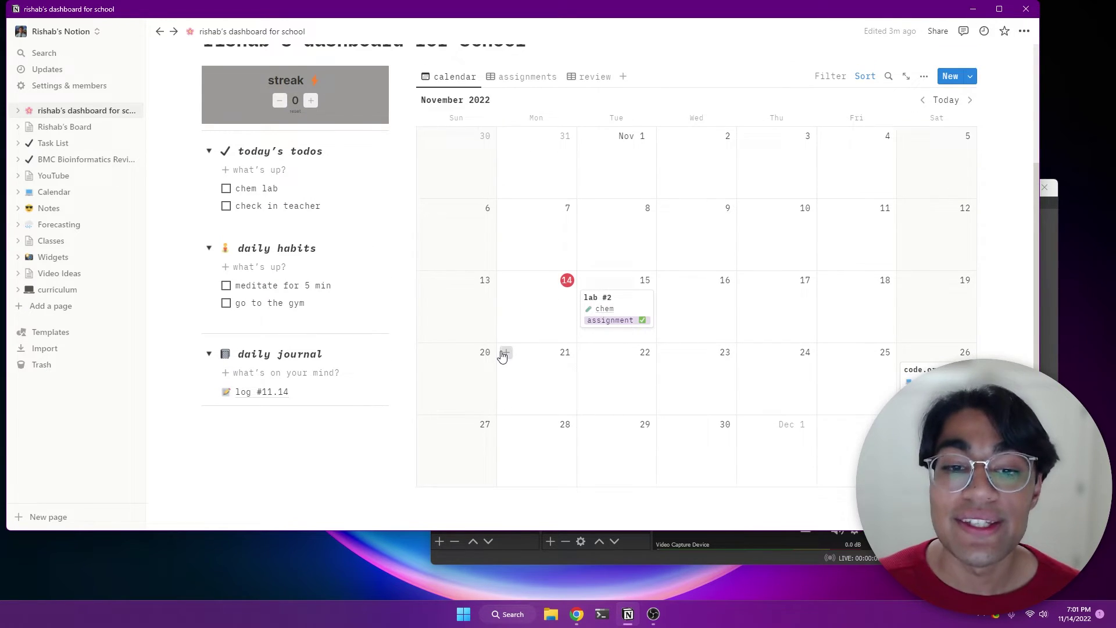
# Step: Add a new calendar entry titled 'stats test' on November 21
pyautogui.click(505, 353)
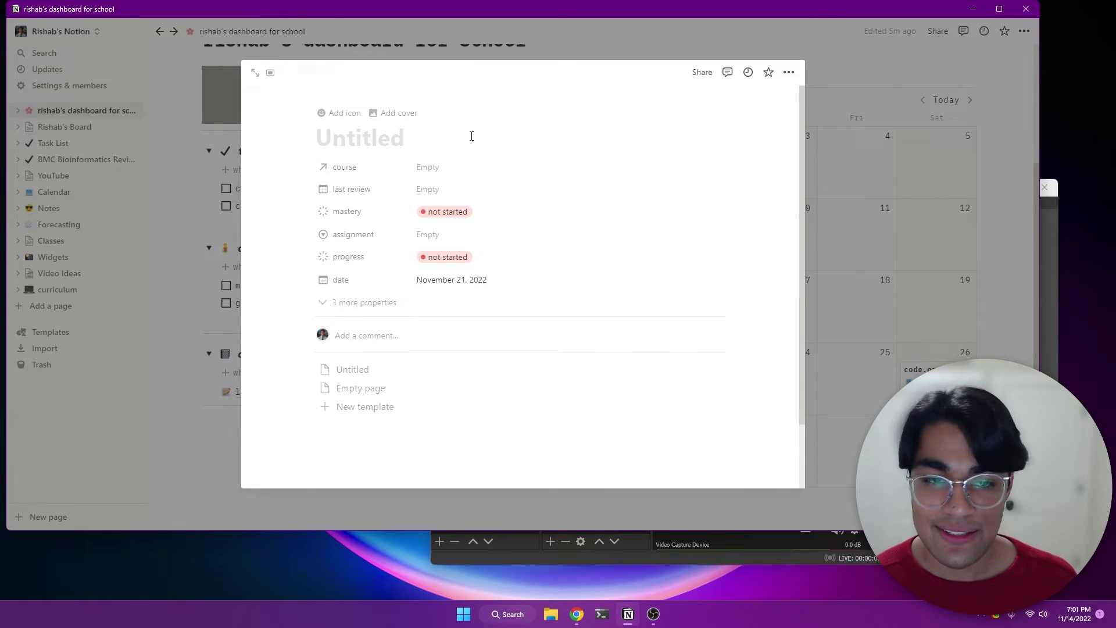
pyautogui.write('ss')
pyautogui.press('BackSpace')
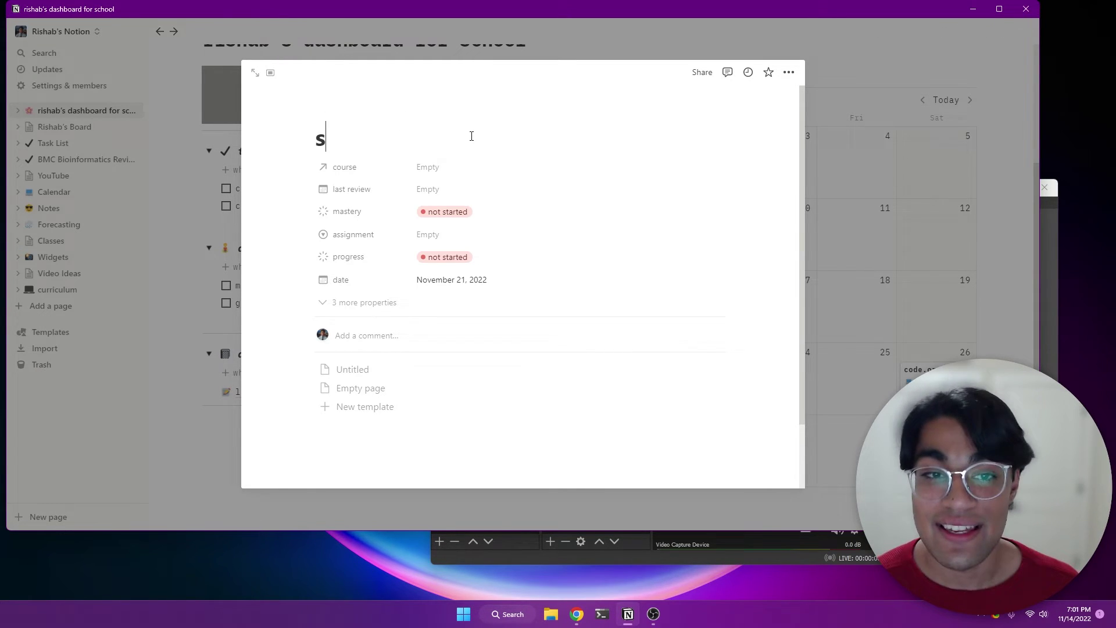
pyautogui.write('tats test')
# Step: Link stats test to a new 'math' course page and give that page a ✕ icon
pyautogui.click(449, 166)
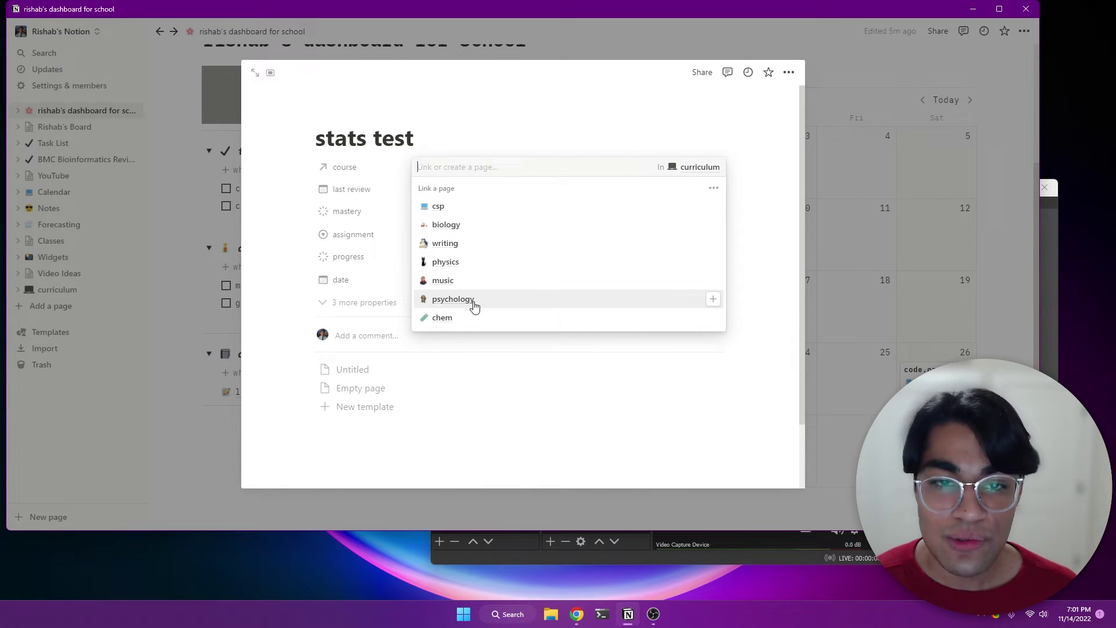
pyautogui.write('math')
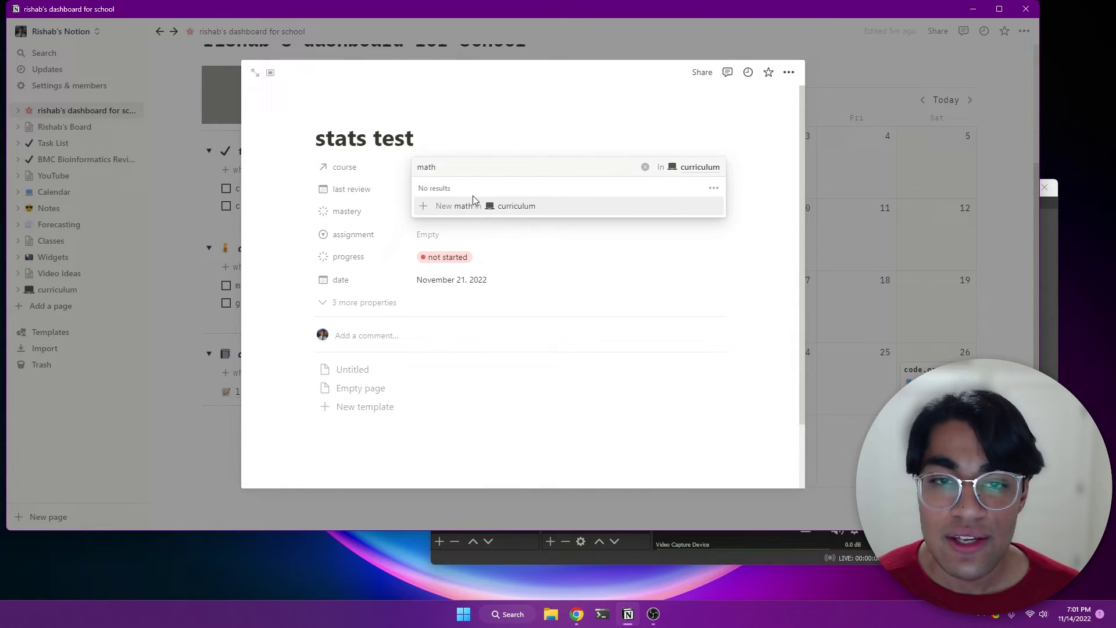
pyautogui.click(474, 205)
pyautogui.click(465, 207)
pyautogui.click(323, 113)
pyautogui.click(340, 166)
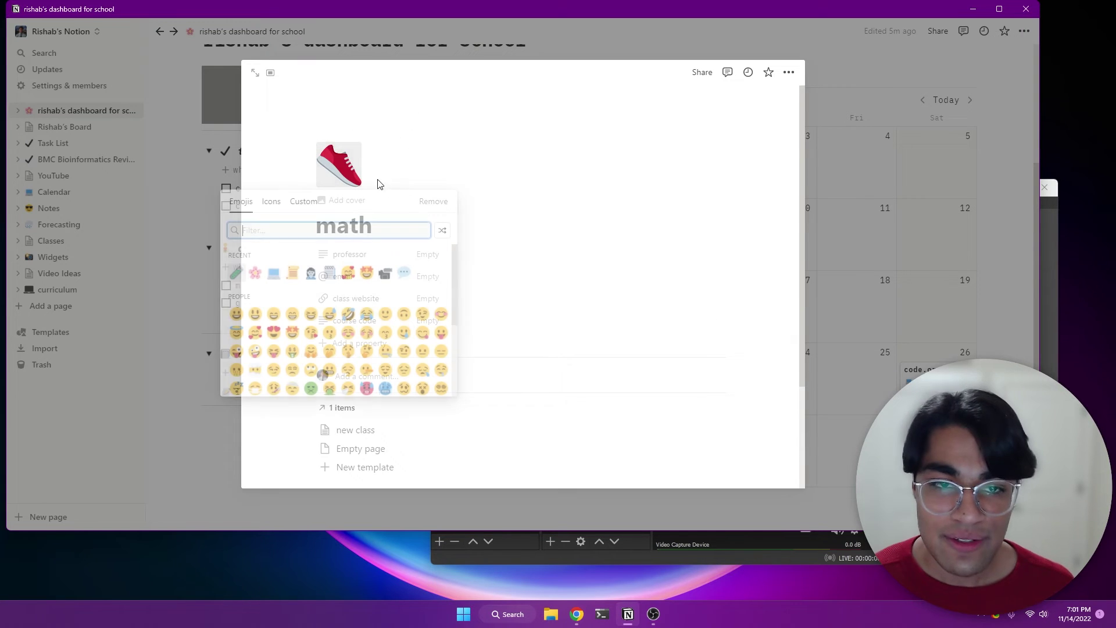
pyautogui.write('x')
pyautogui.press('Return')
pyautogui.press('Escape')
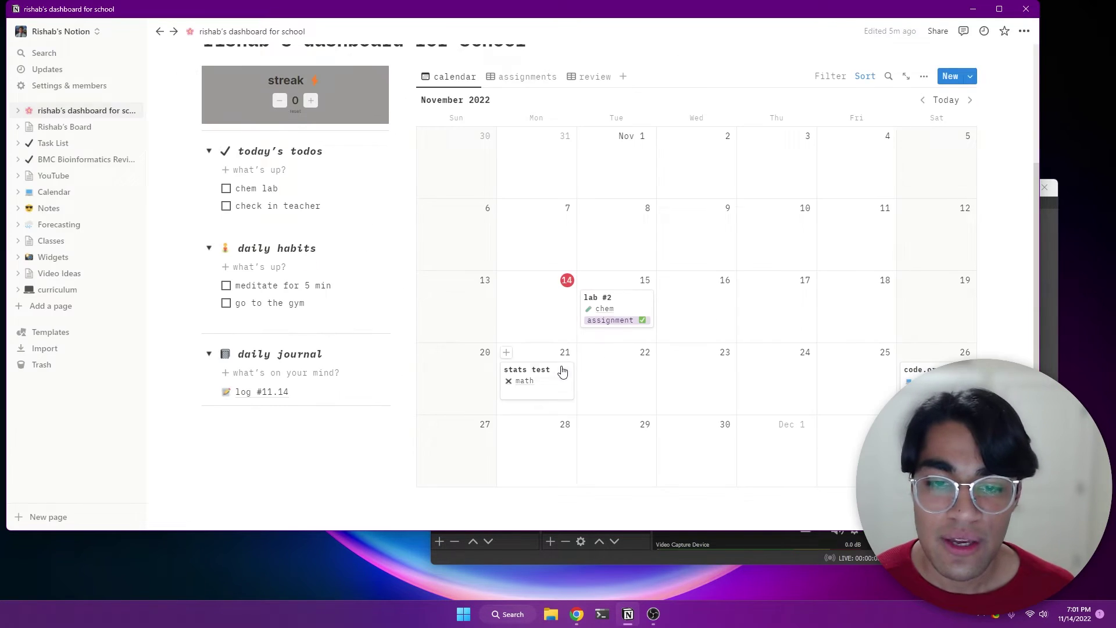
# Step: Set stats test's last review to November 14, 2022 and mastery to in progress
pyautogui.click(563, 369)
pyautogui.click(446, 189)
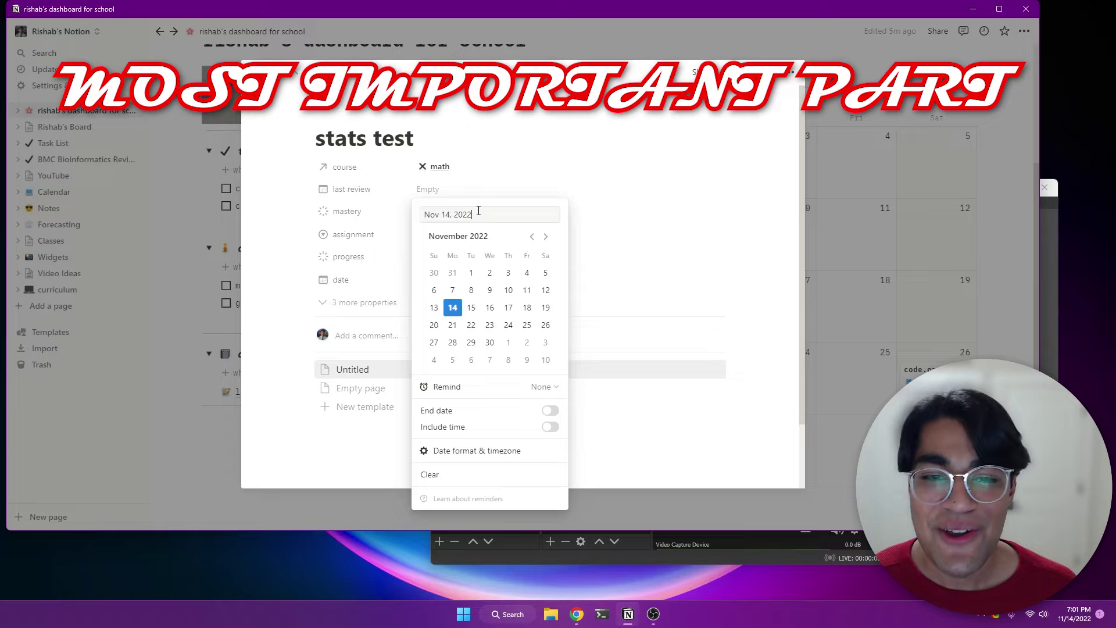
pyautogui.click(452, 308)
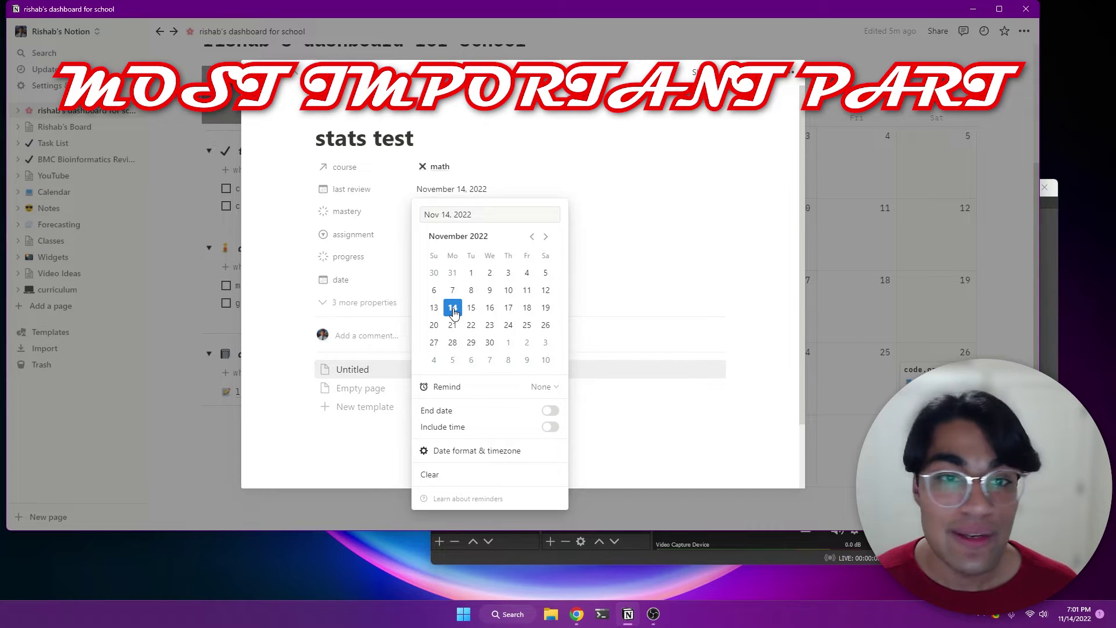
pyautogui.click(379, 256)
pyautogui.click(430, 211)
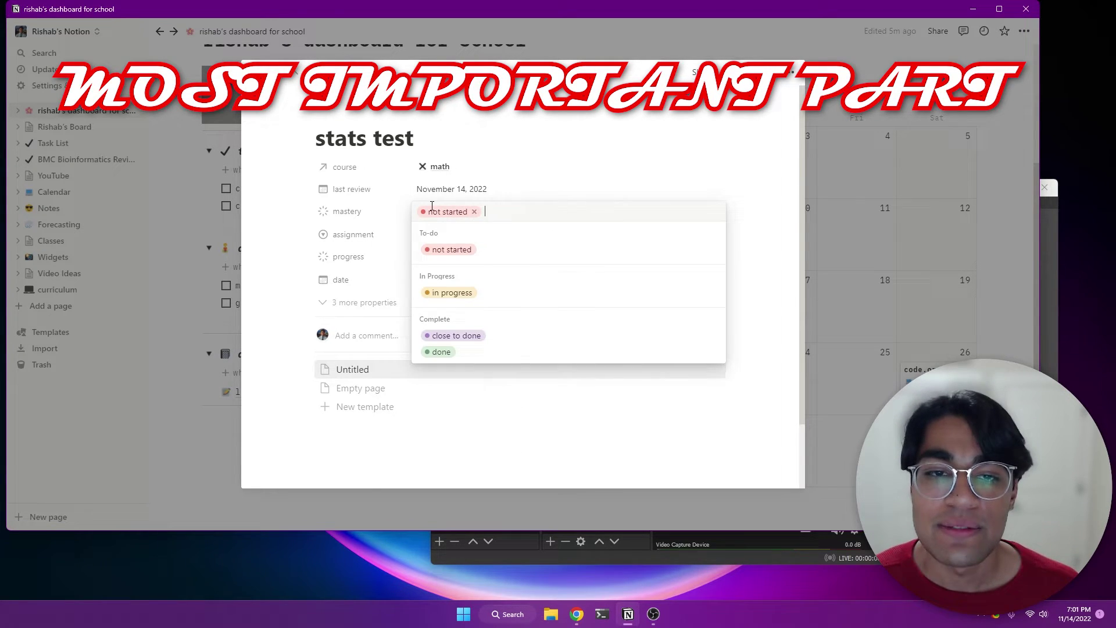
pyautogui.click(480, 299)
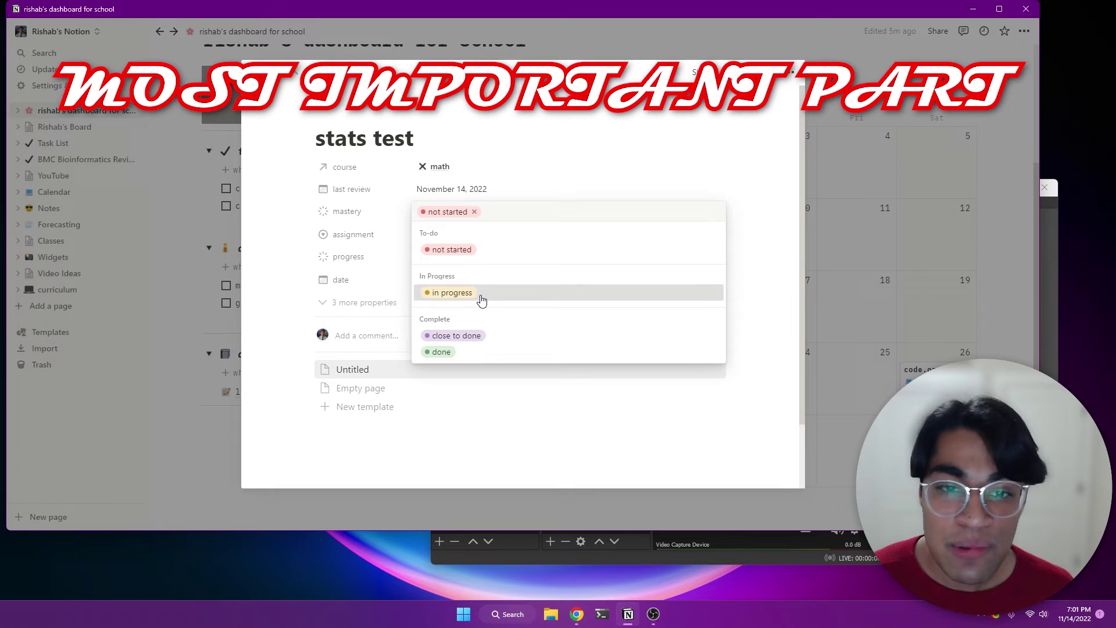
pyautogui.click(463, 209)
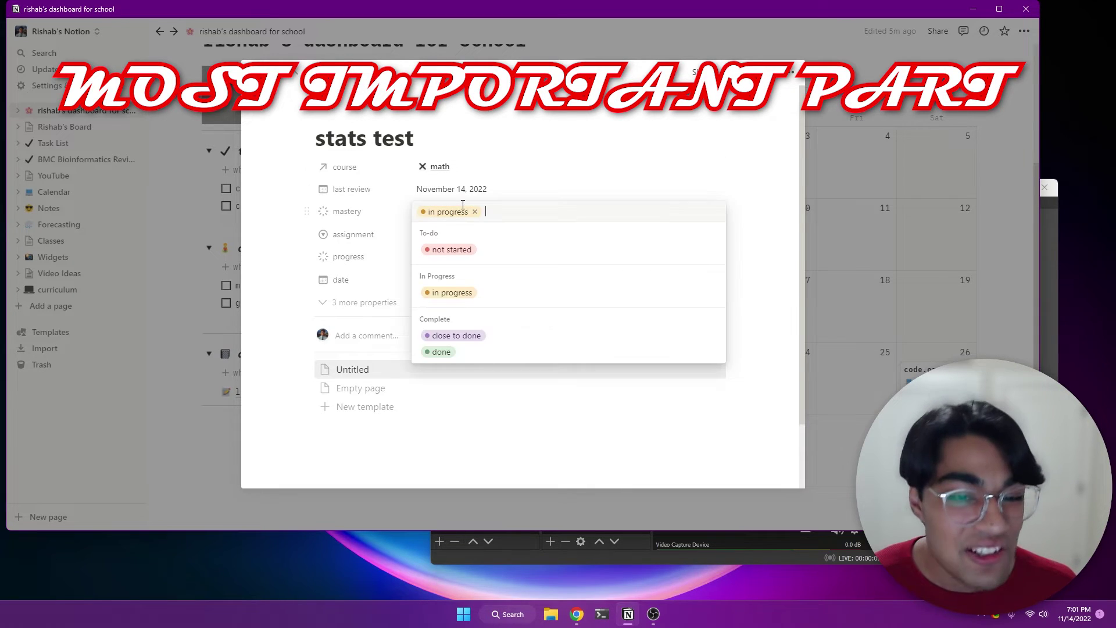
pyautogui.click(390, 241)
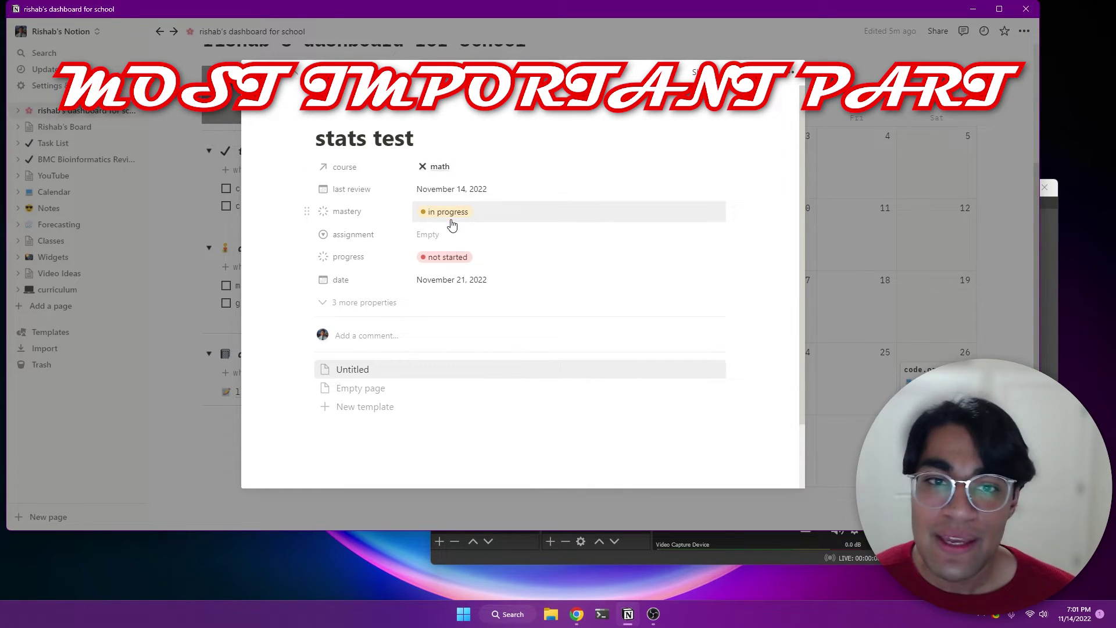
# Step: Mark stats test progress as pending, expand its hidden properties, and close the page
pyautogui.click(459, 257)
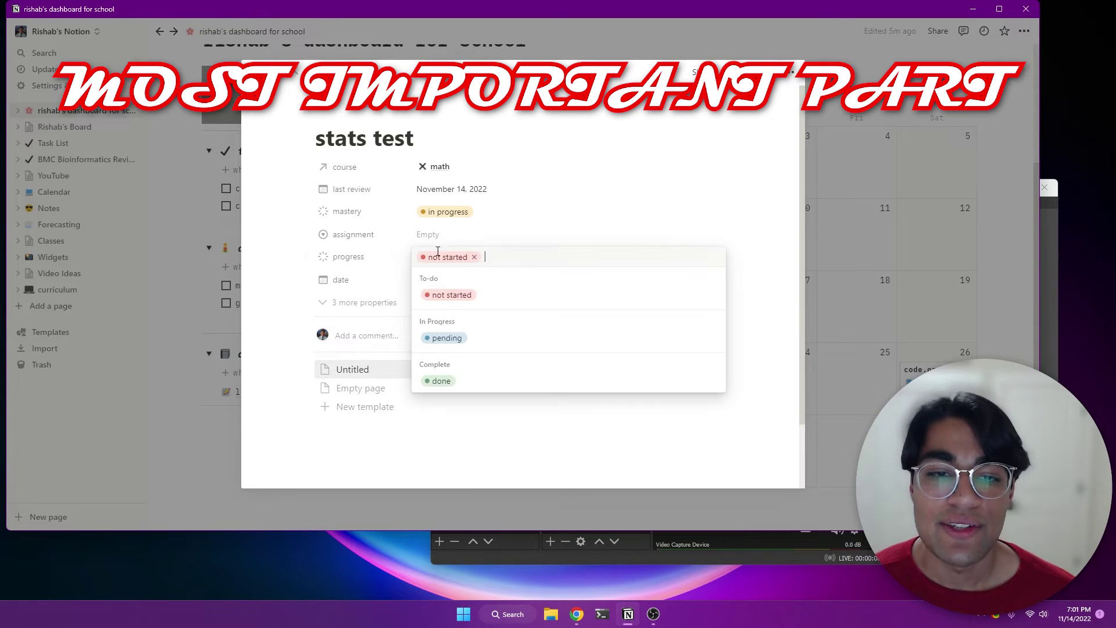
pyautogui.click(447, 339)
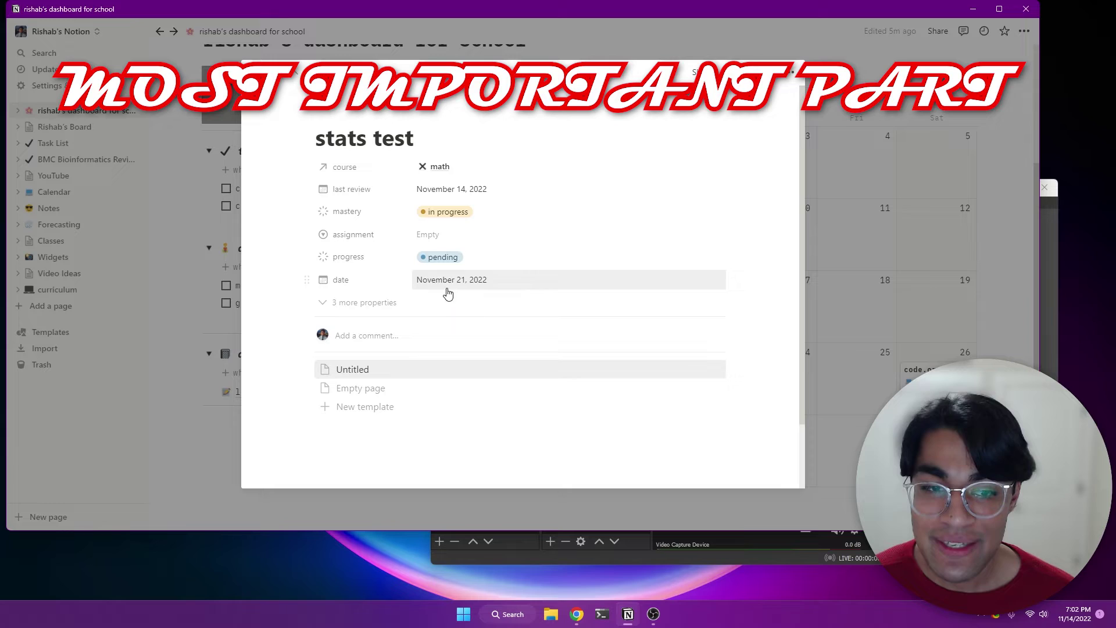
pyautogui.click(378, 304)
pyautogui.scroll(-3, 465, 336)
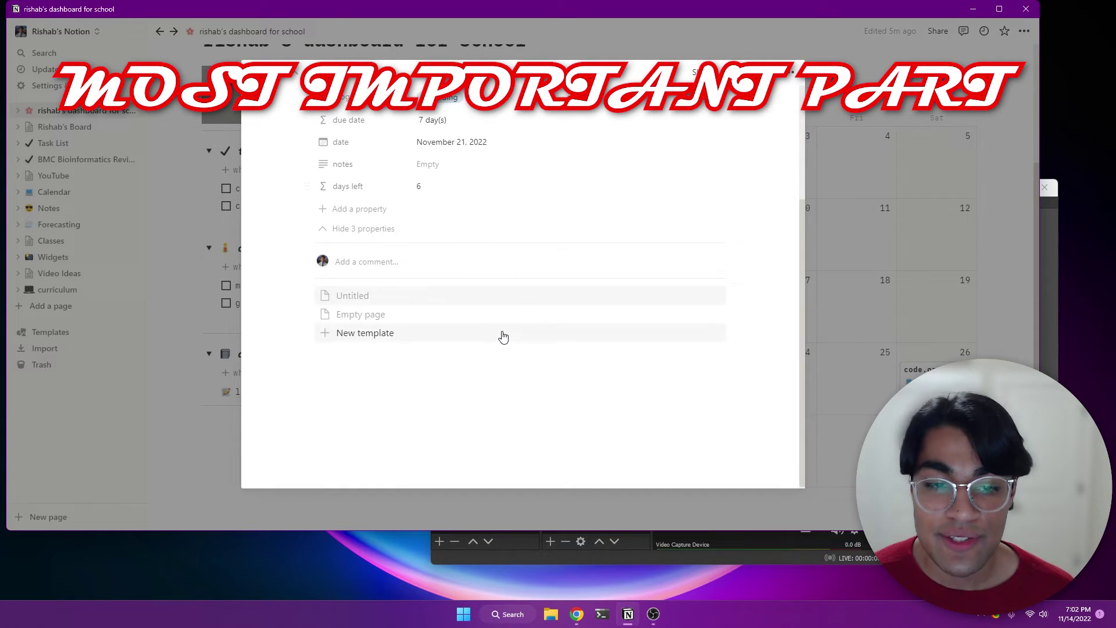
pyautogui.scroll(3, 469, 316)
pyautogui.click(232, 321)
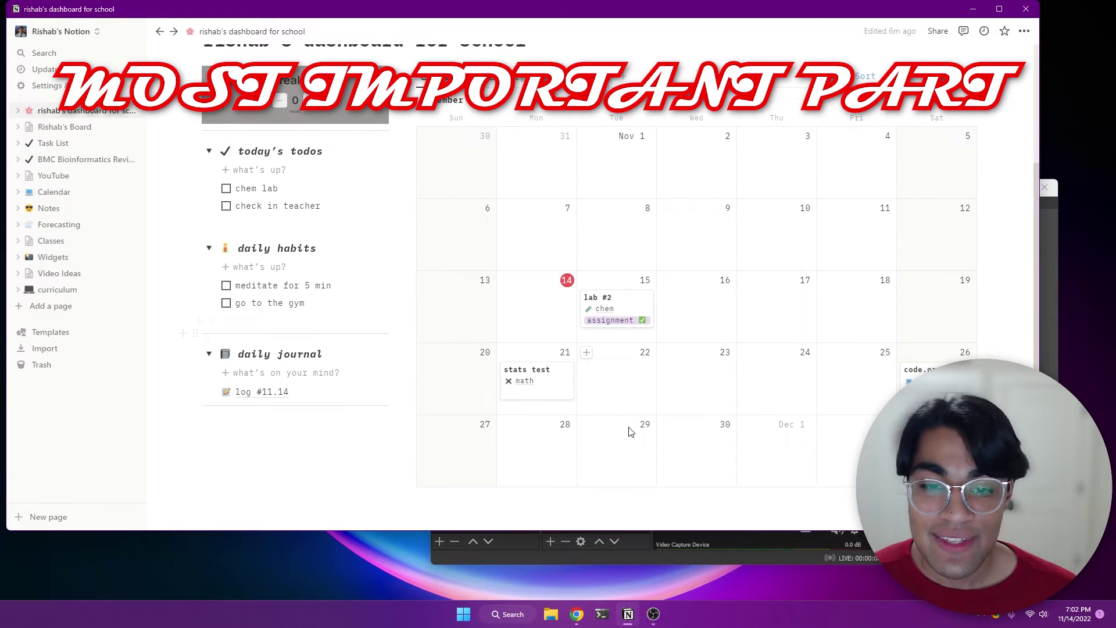
pyautogui.click(559, 437)
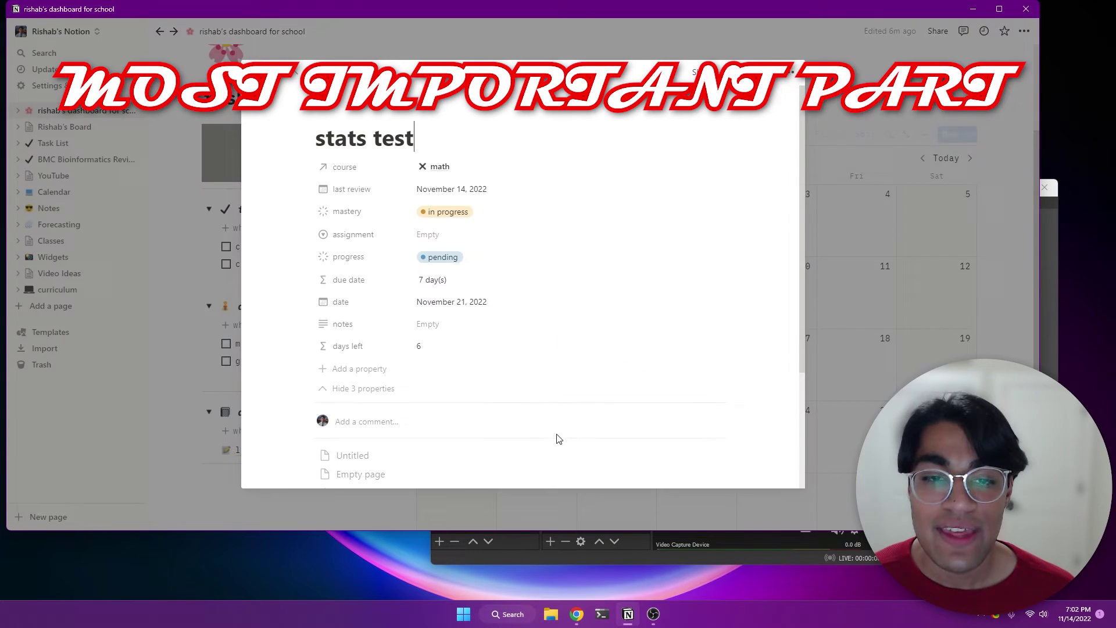
pyautogui.press('Escape')
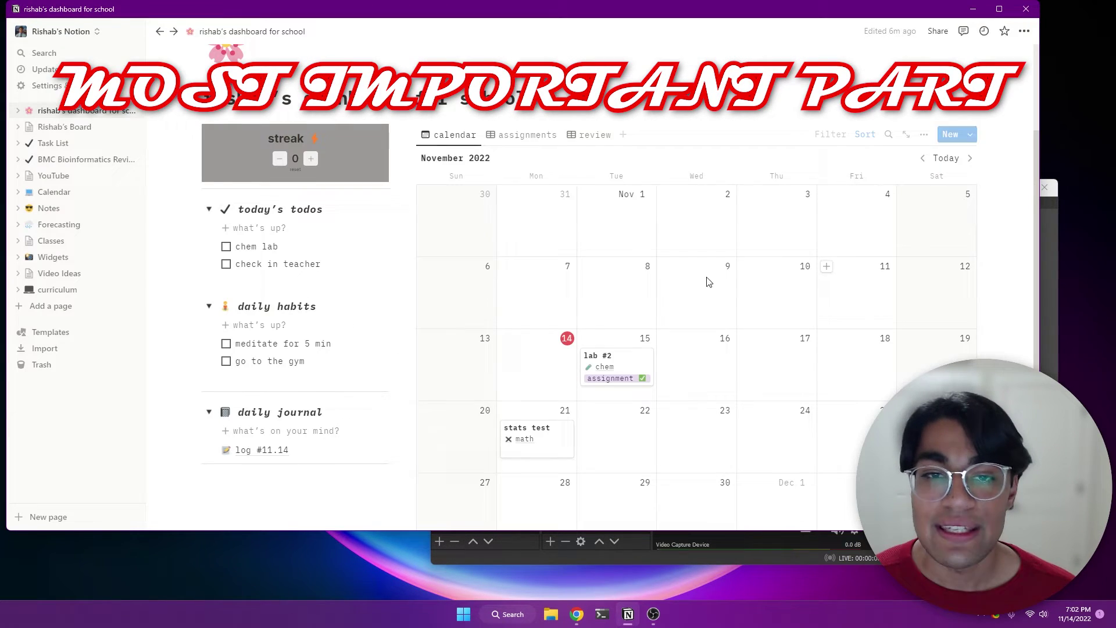
# Step: Switch to the review view and check stats test's title, last review (November 14, 2022) and notes
pyautogui.click(586, 135)
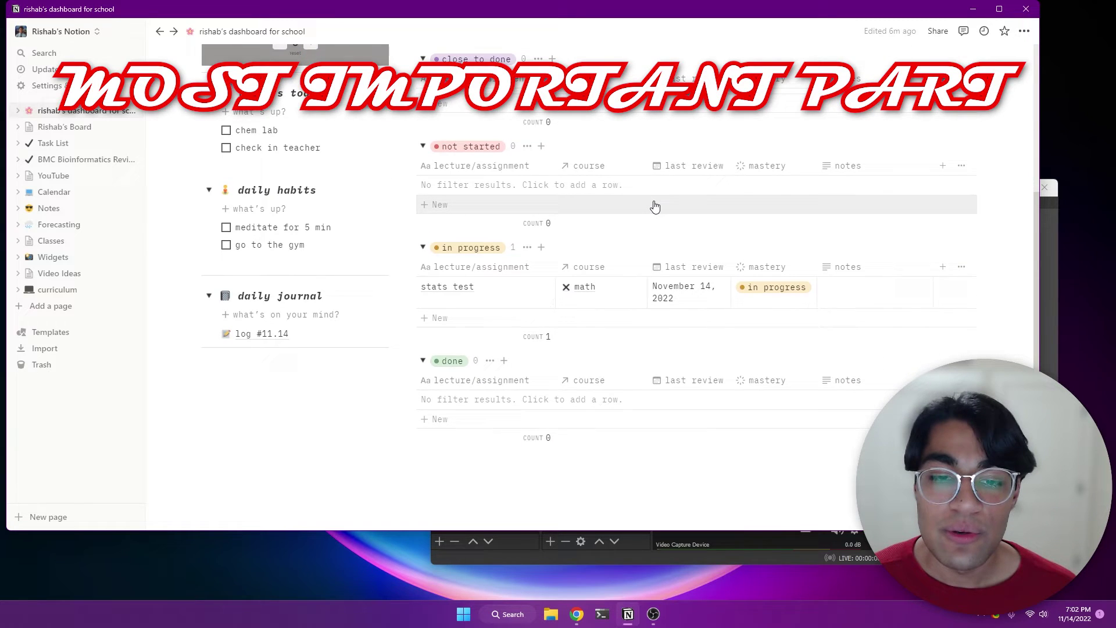
pyautogui.scroll(-2, 508, 417)
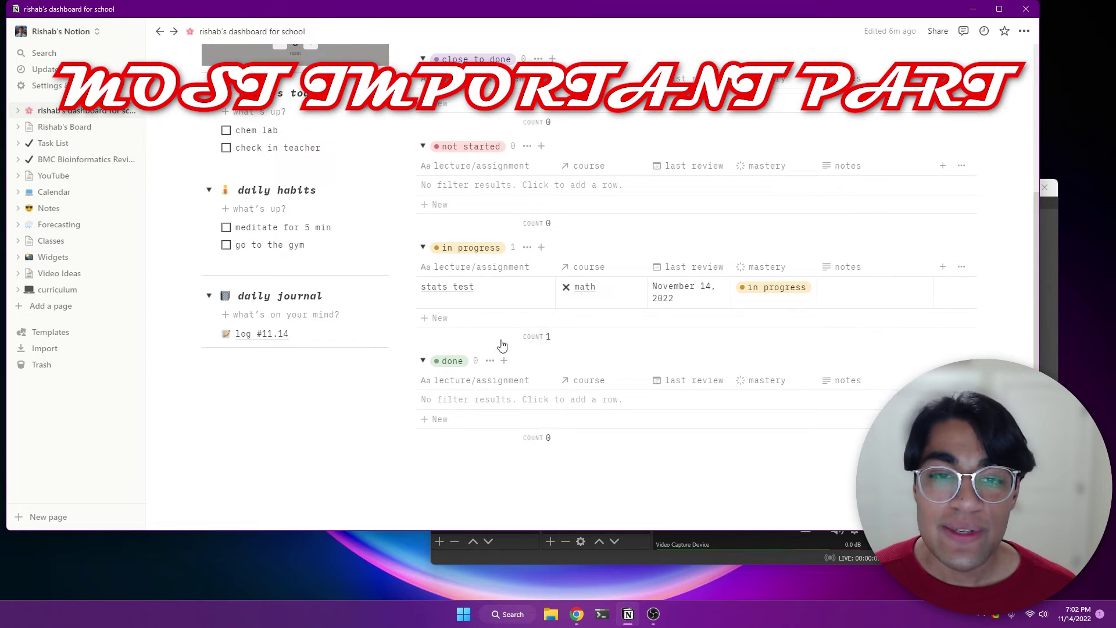
pyautogui.click(484, 300)
pyautogui.press('Escape')
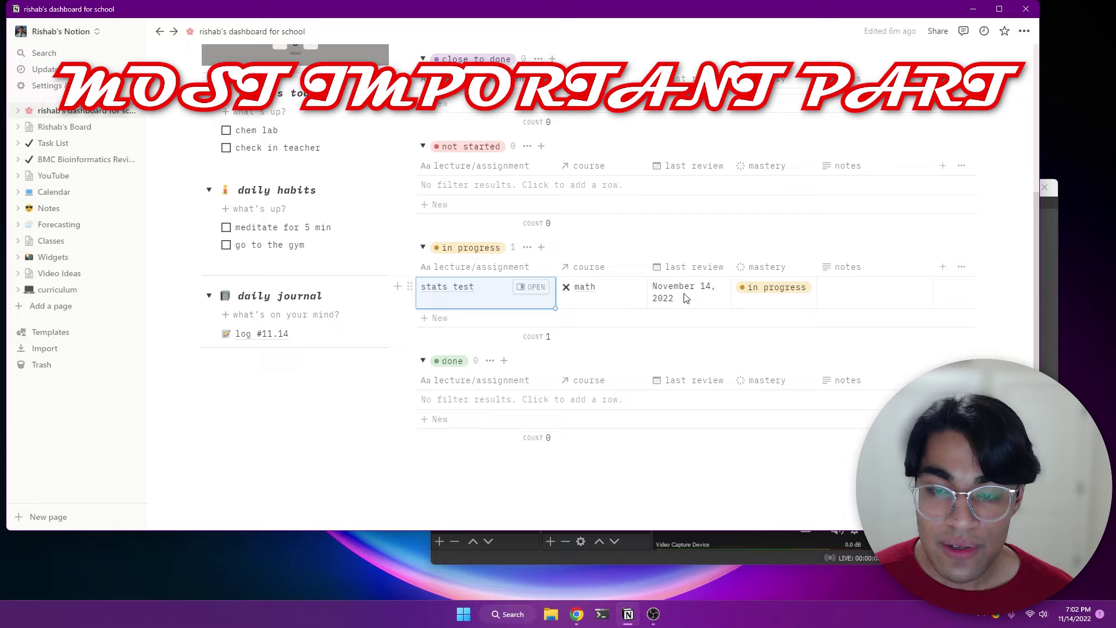
pyautogui.click(697, 294)
pyautogui.press('Escape')
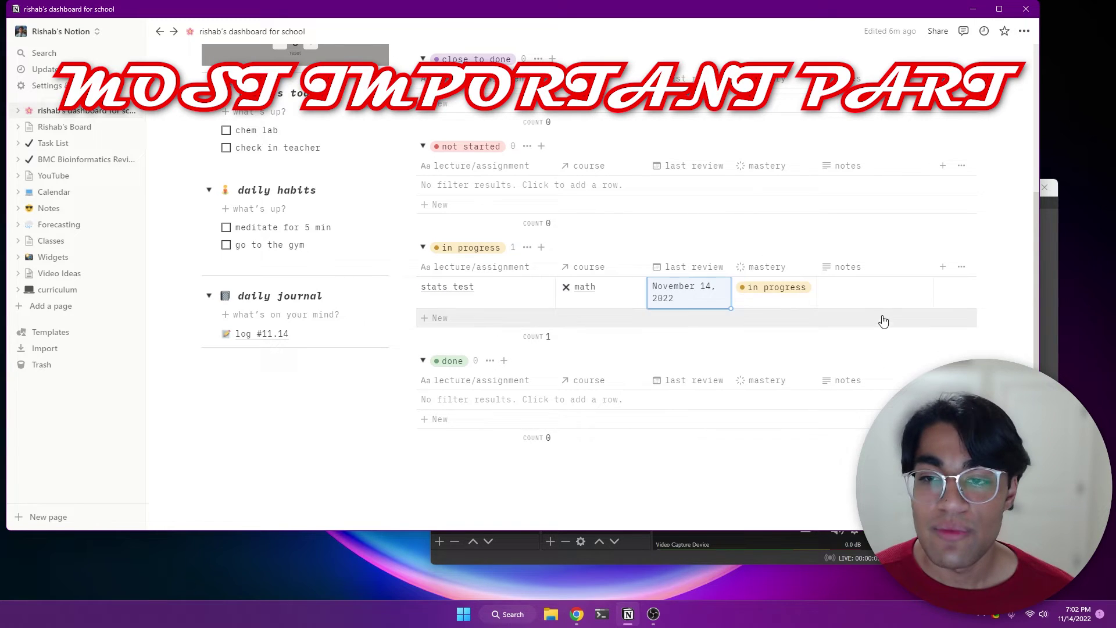
pyautogui.click(879, 293)
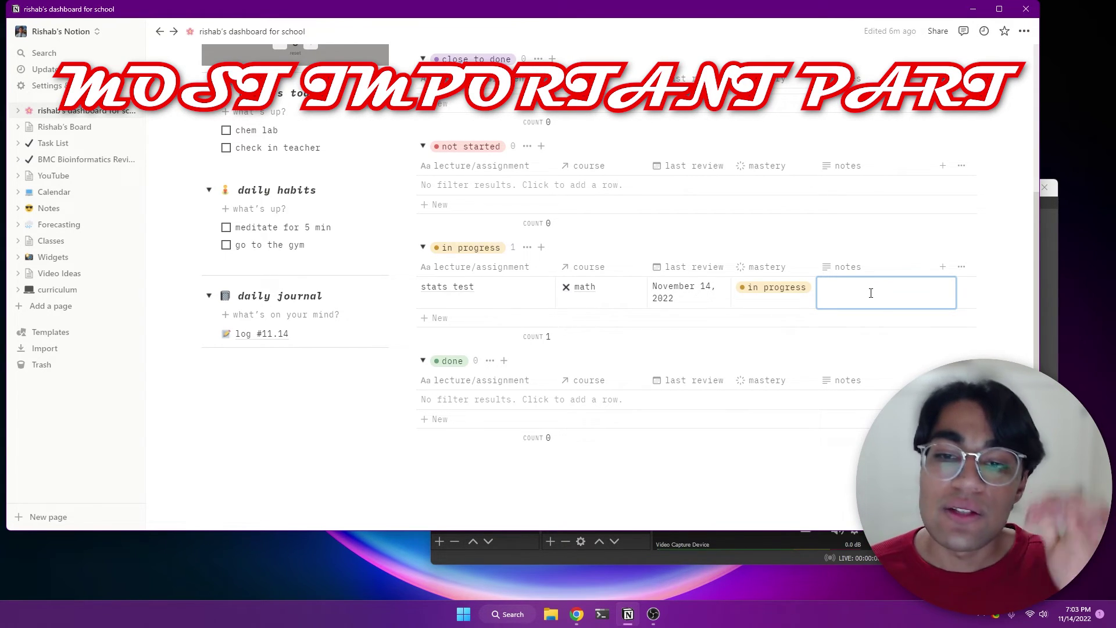
pyautogui.press('Escape')
pyautogui.click(703, 301)
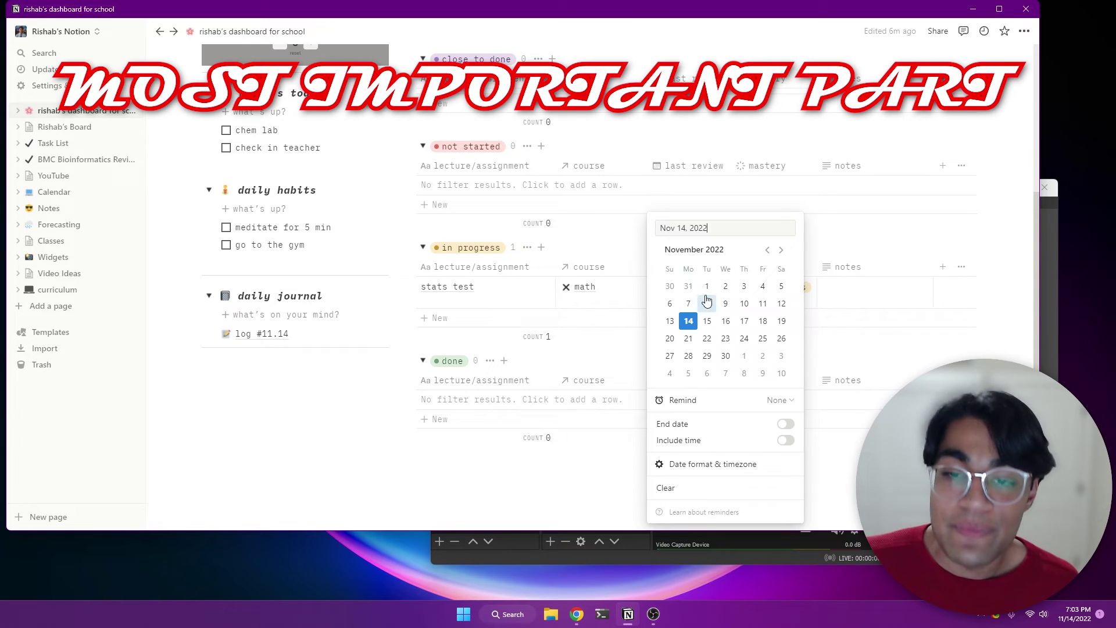
pyautogui.press('Escape')
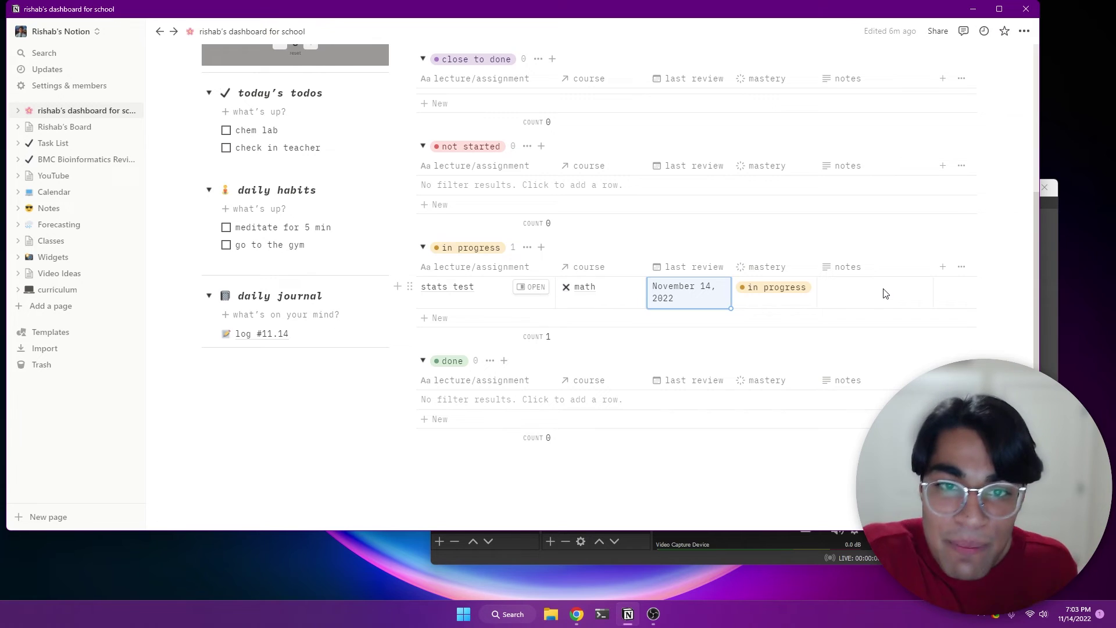
# Step: Return the database to the calendar view and bump the streak up then back to 0
pyautogui.scroll(6, 883, 294)
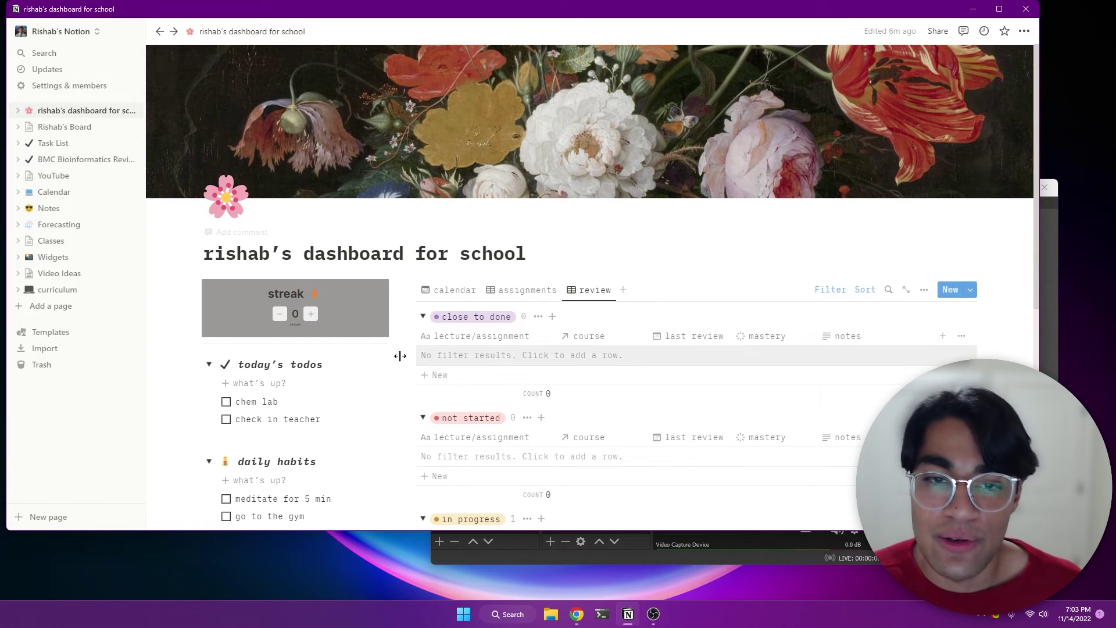
pyautogui.click(454, 289)
pyautogui.scroll(-3, 601, 225)
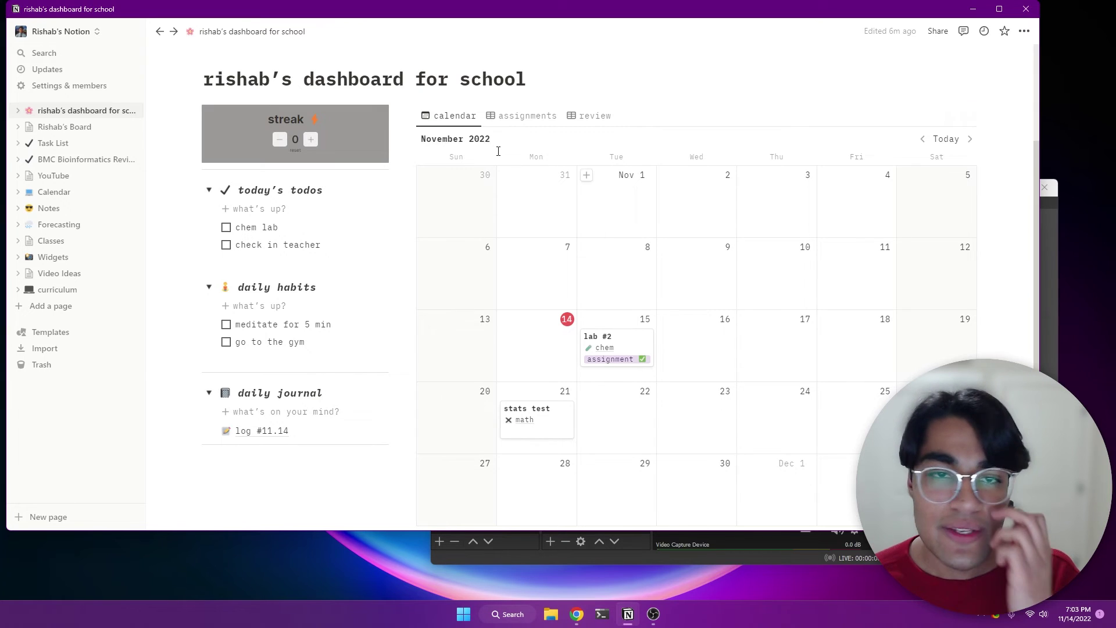
pyautogui.scroll(3, 600, 225)
pyautogui.scroll(-3, 486, 217)
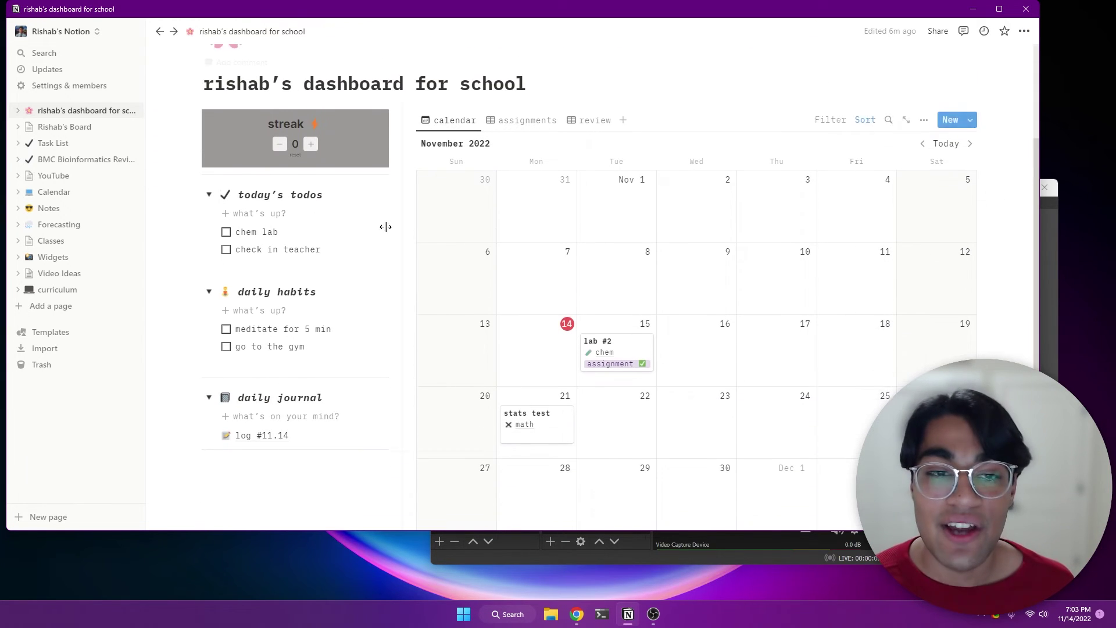
pyautogui.click(312, 141)
pyautogui.click(311, 141)
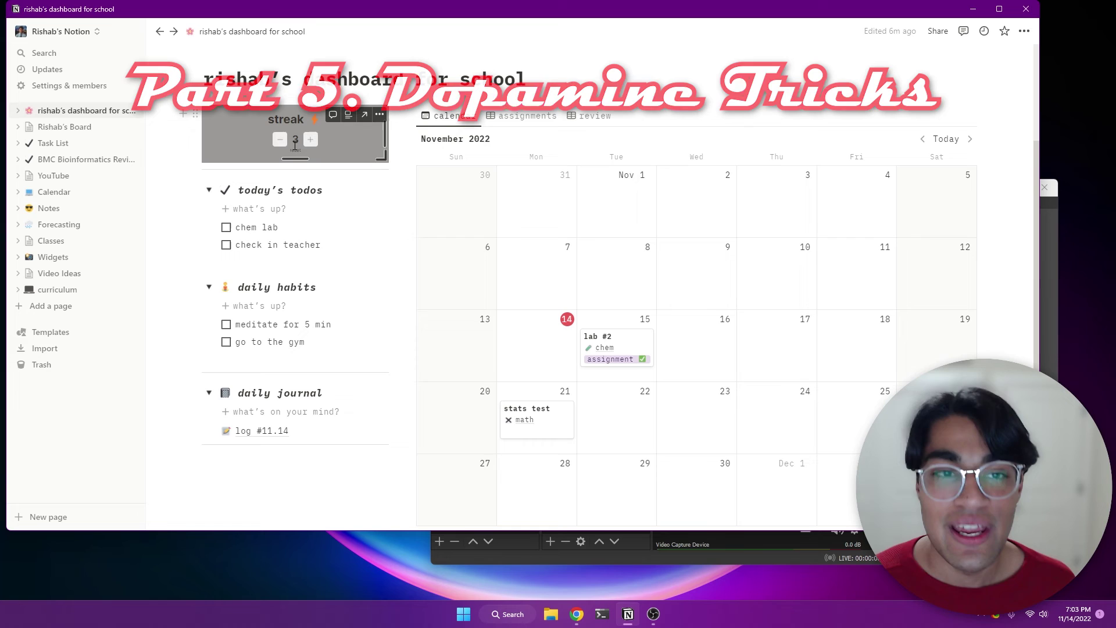
pyautogui.click(283, 143)
pyautogui.click(282, 143)
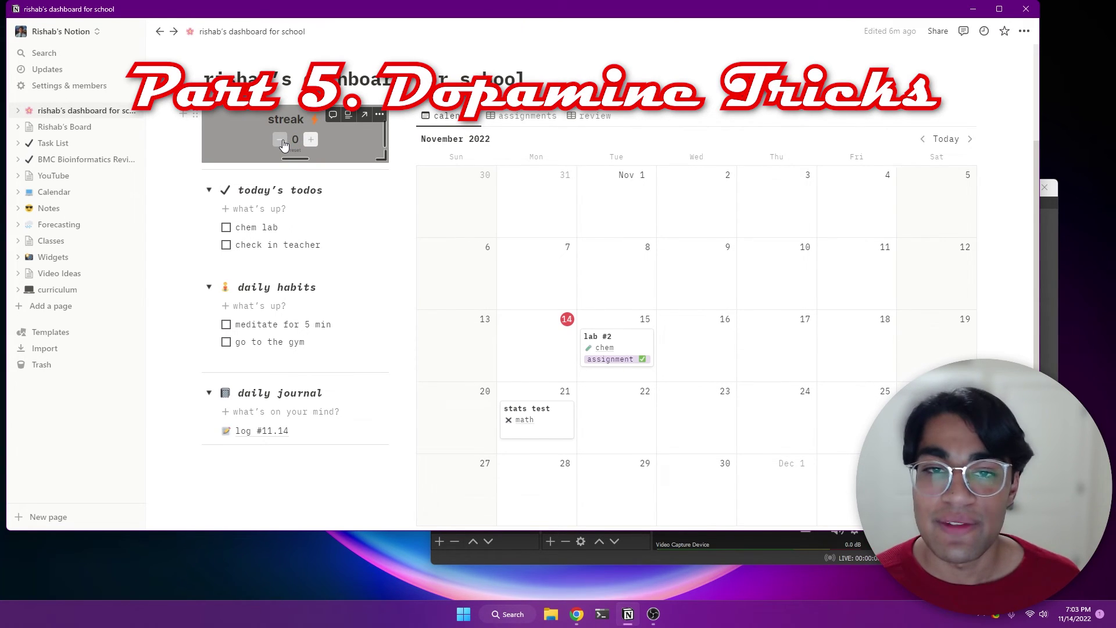
# Step: Tick and then untick the chem lab todo checkbox
pyautogui.scroll(3, 284, 144)
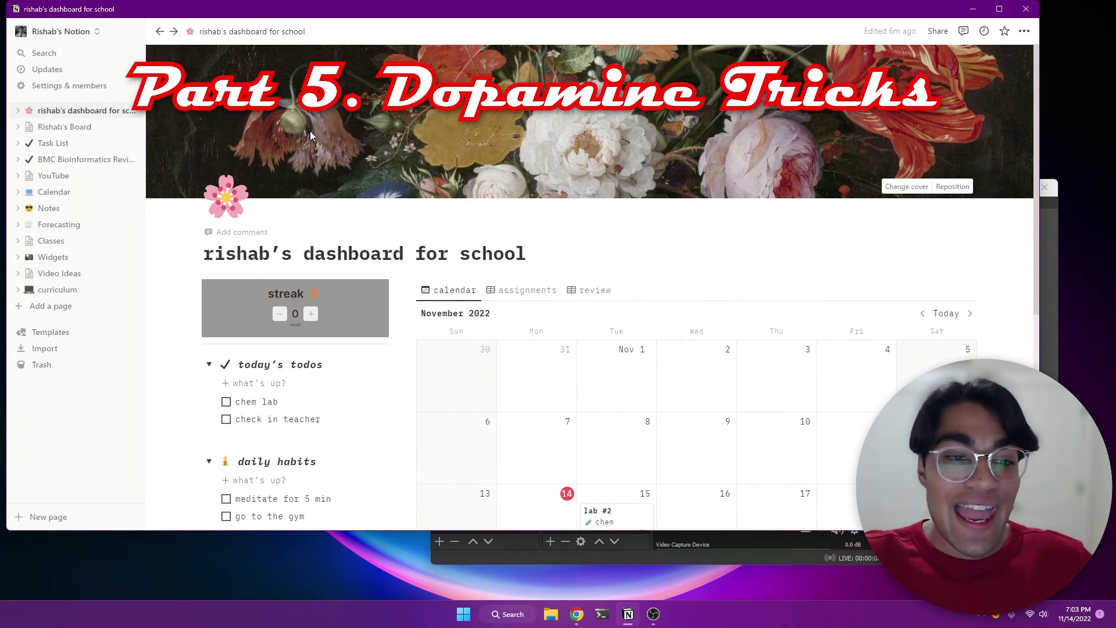
pyautogui.scroll(-2, 228, 158)
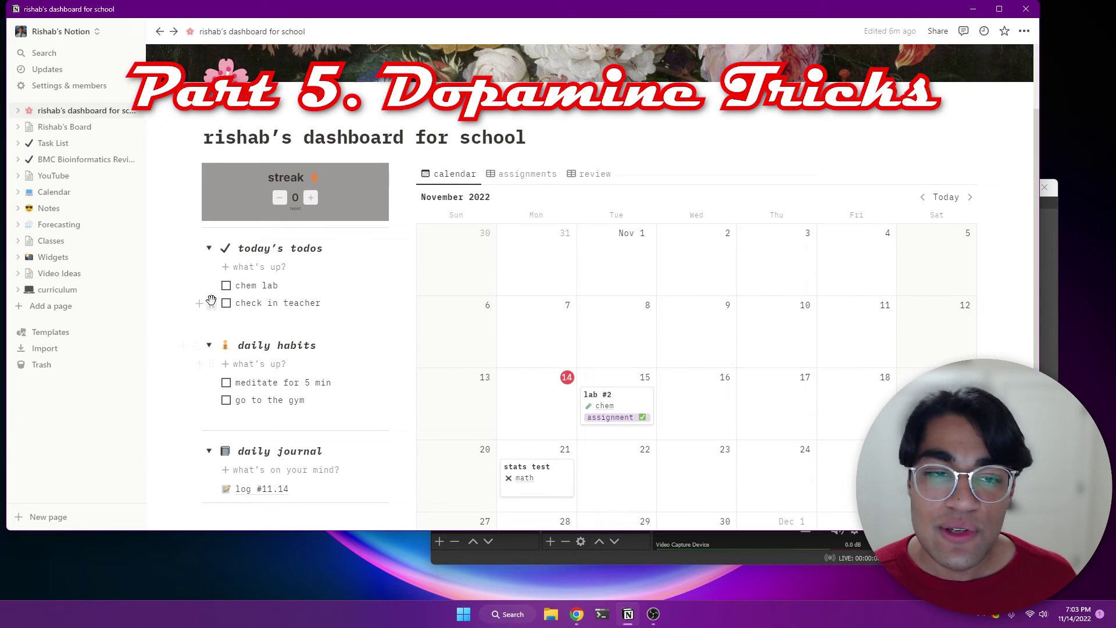
pyautogui.click(226, 285)
pyautogui.click(226, 286)
pyautogui.scroll(2, 349, 280)
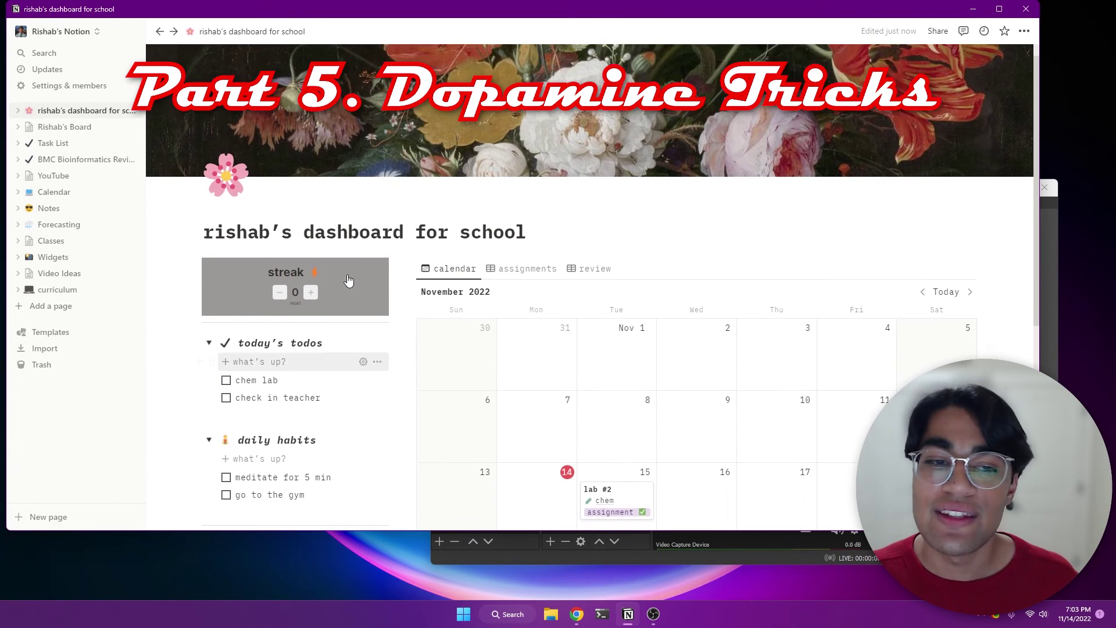
pyautogui.scroll(1, 348, 281)
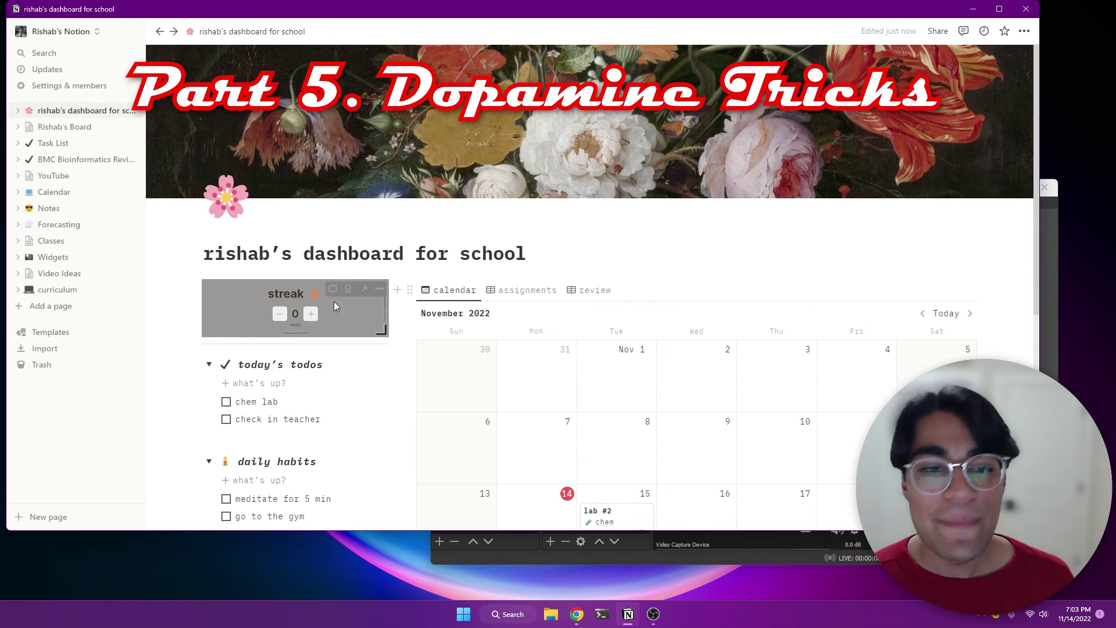
# Step: Raise the streak counter twice, from 0 to 2
pyautogui.click(312, 314)
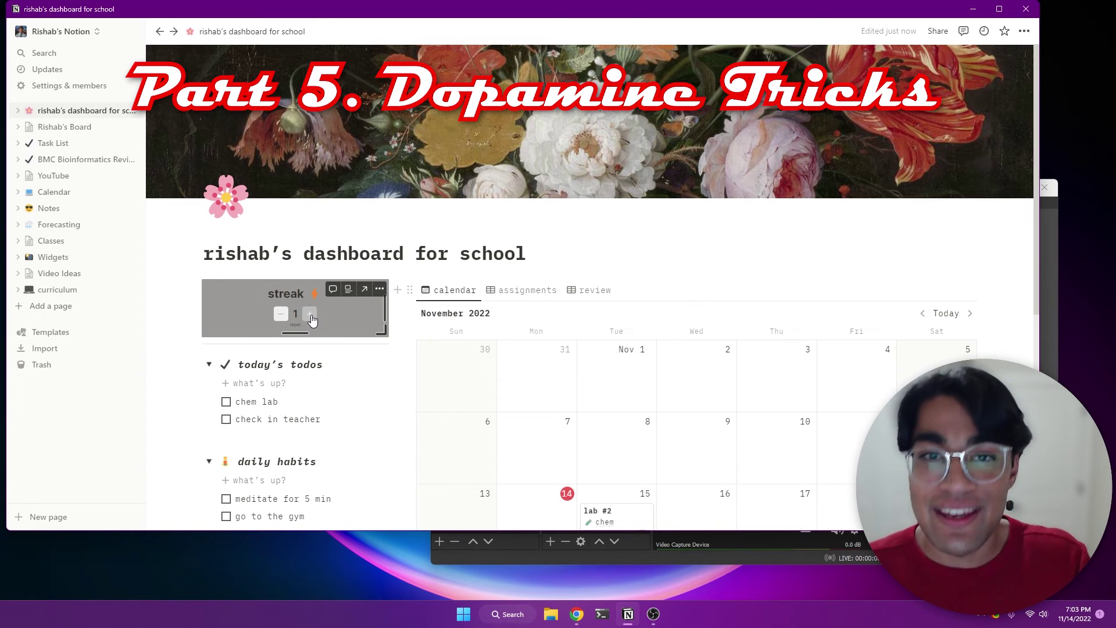
pyautogui.click(310, 314)
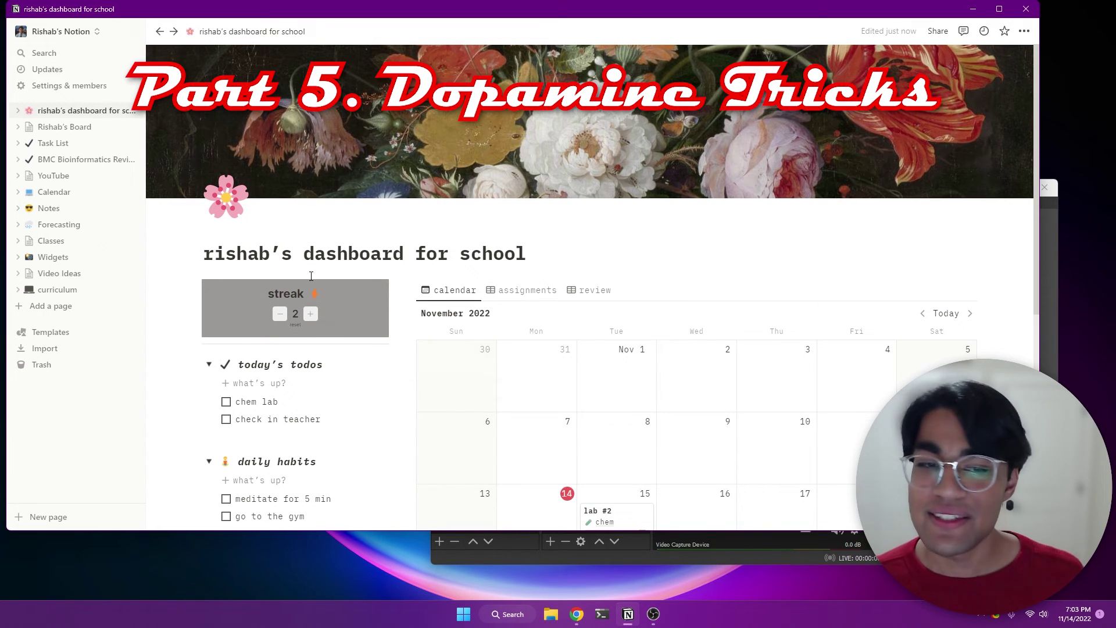